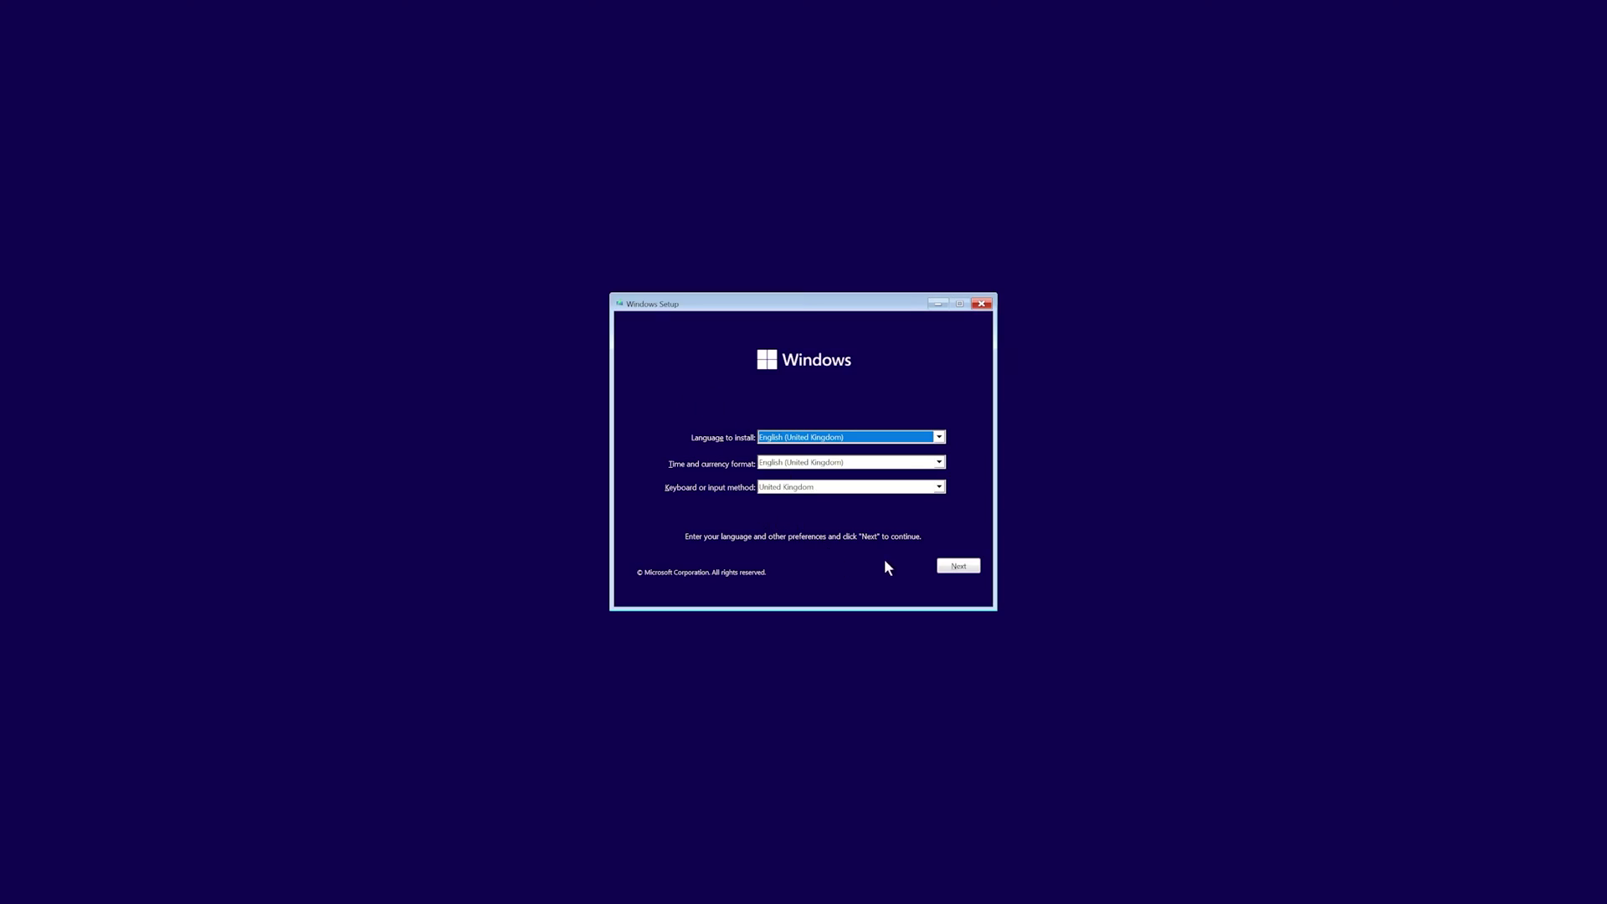
- Start installing Windows 11 Pro without entering a product key
{"action": "left_click", "coordinate": [952, 566]}
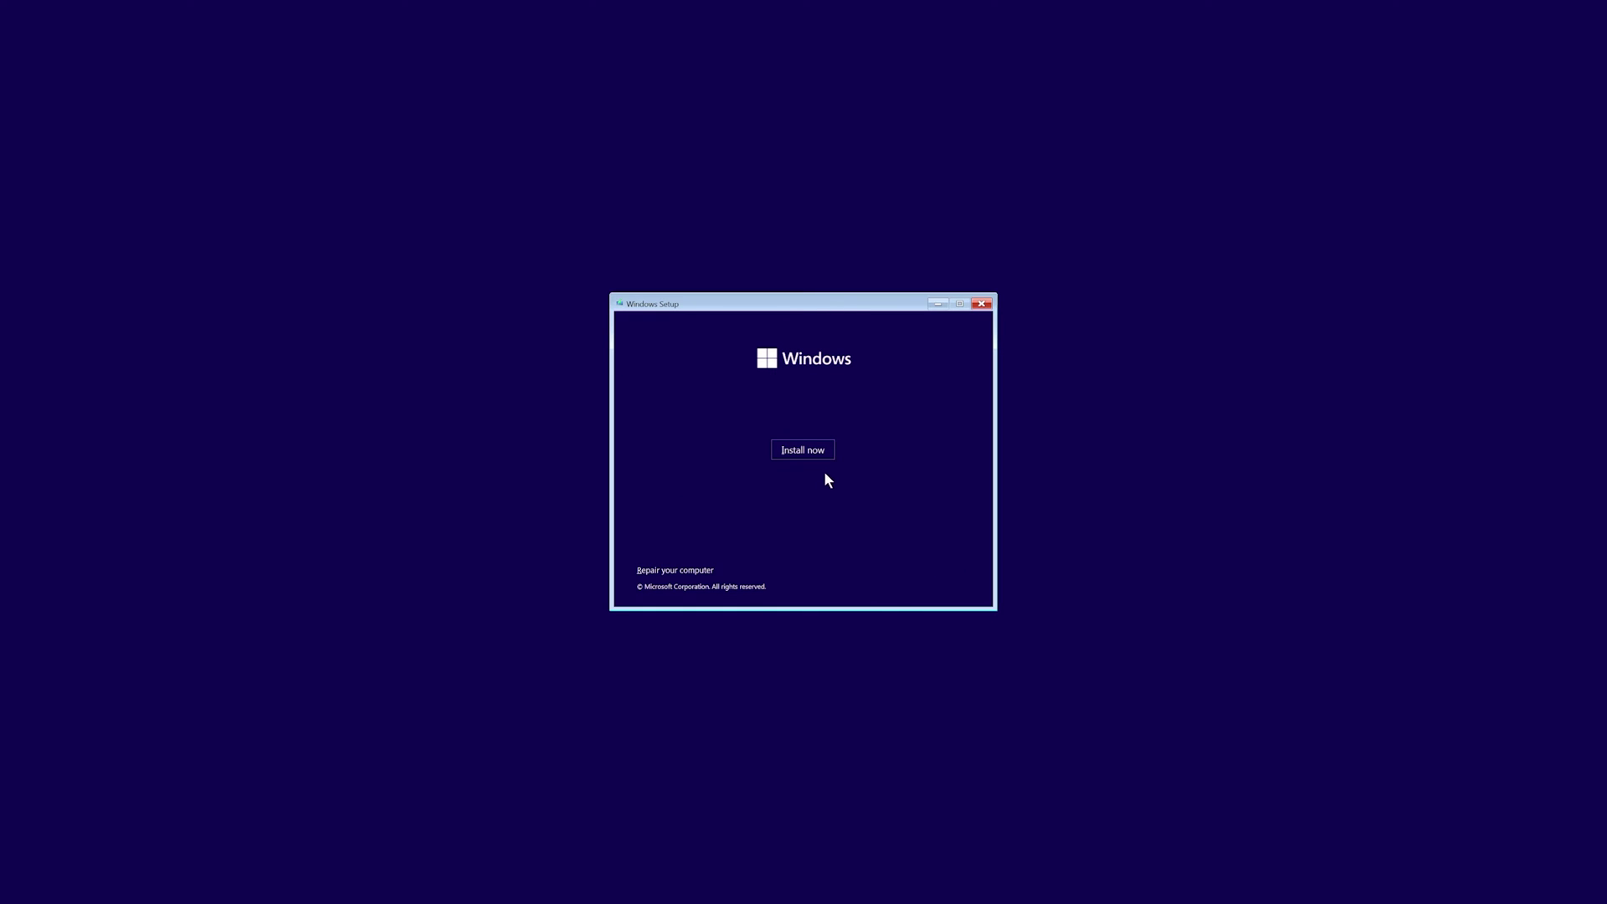
{"action": "left_click", "coordinate": [810, 451]}
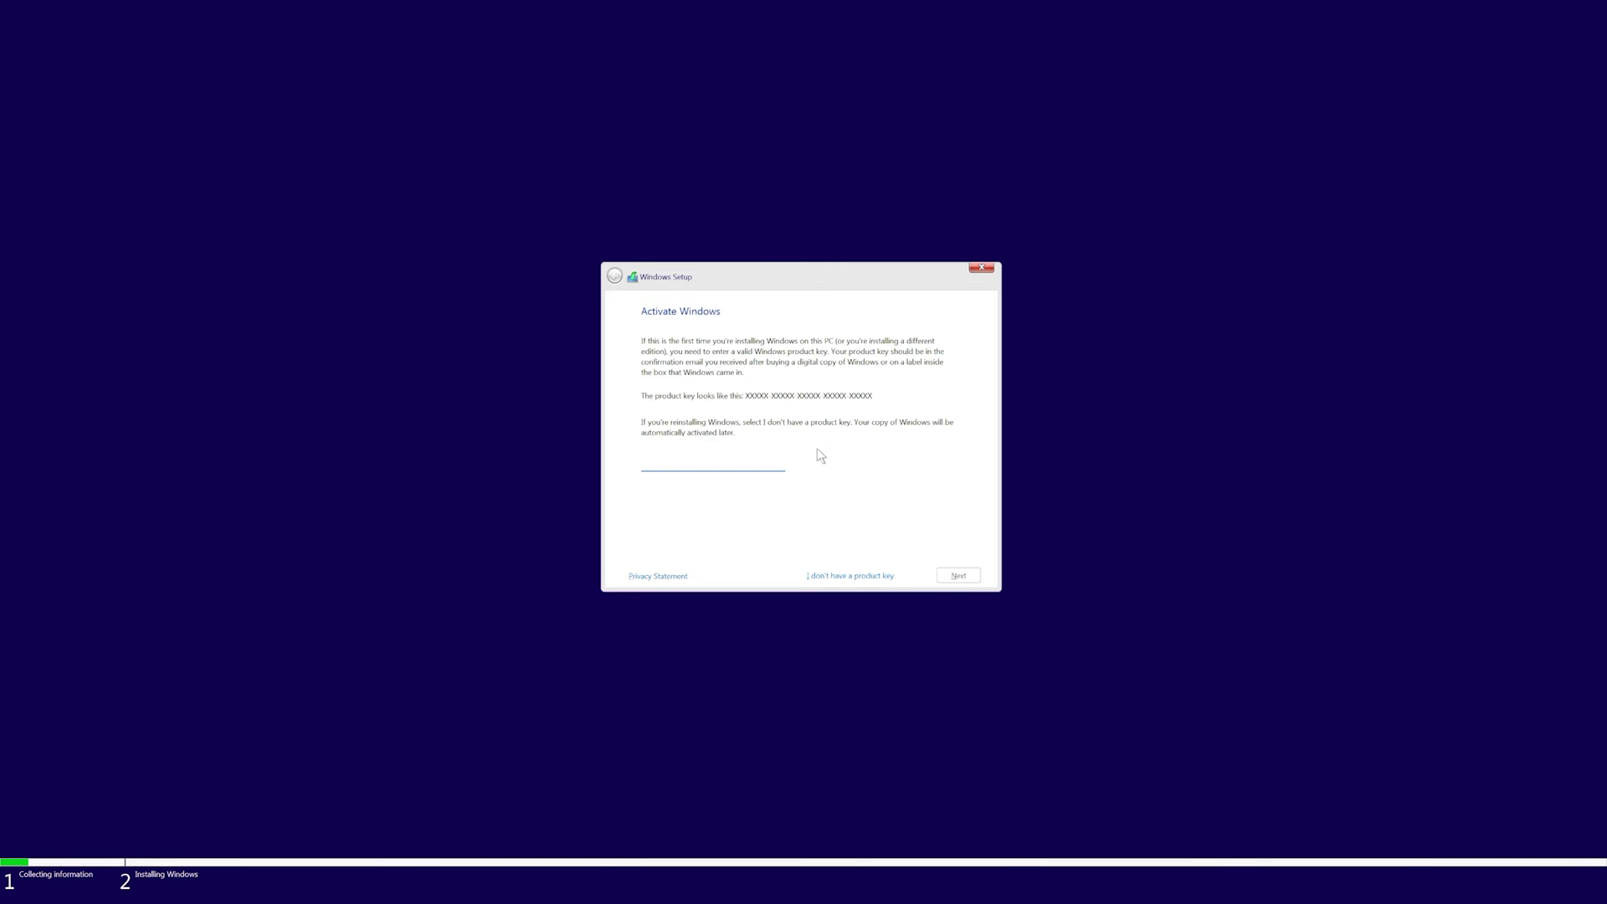
{"action": "left_click", "coordinate": [837, 576]}
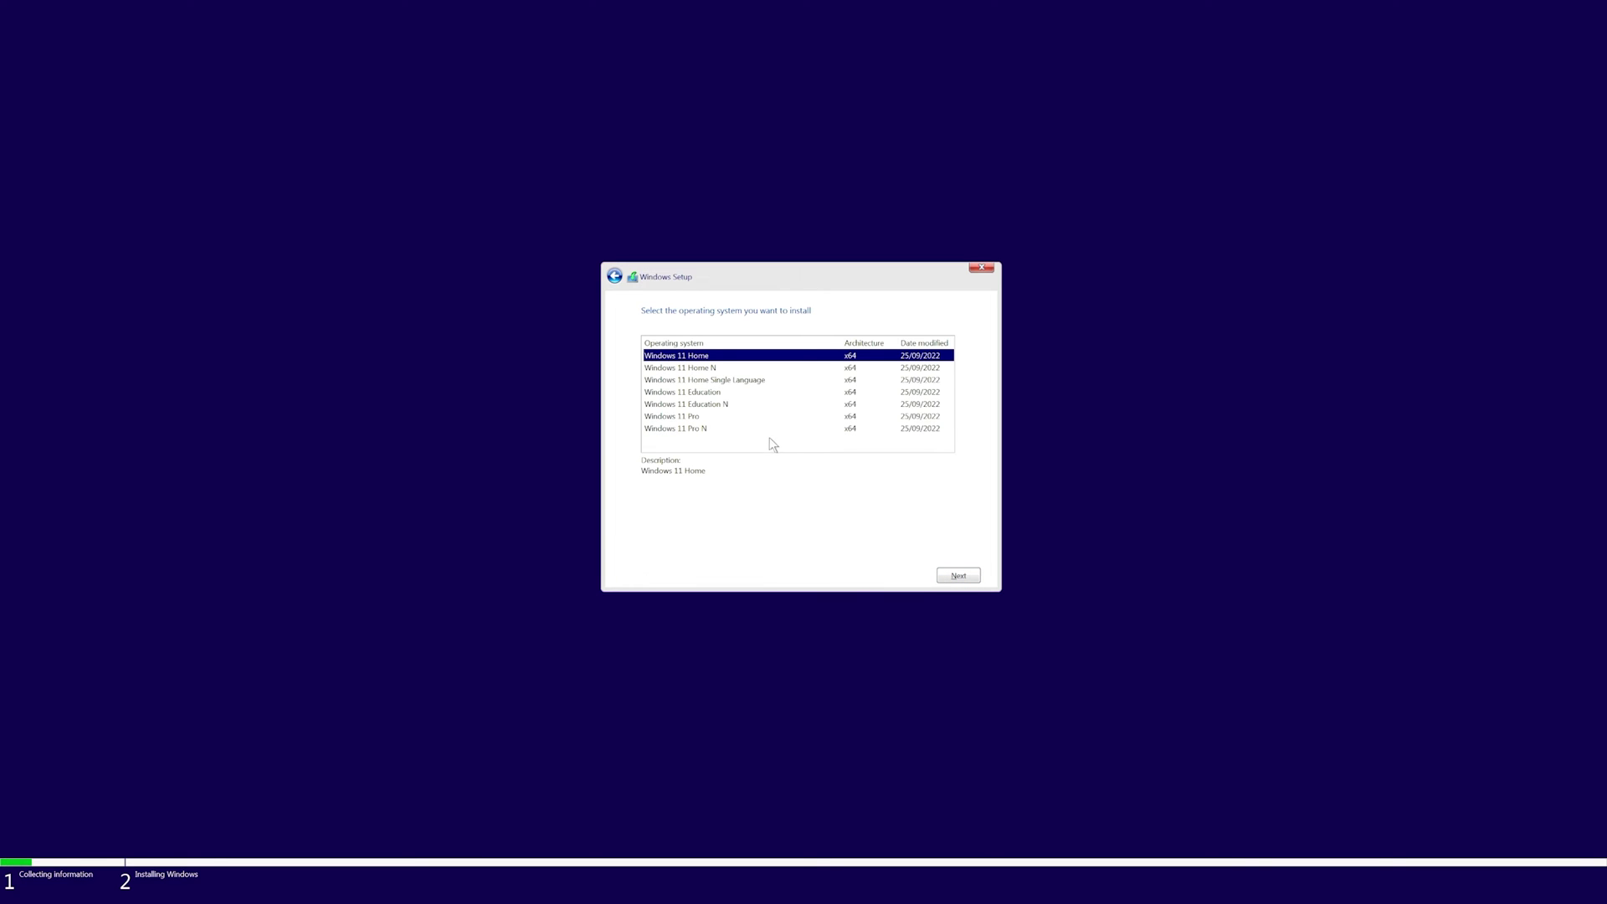
{"action": "left_click", "coordinate": [705, 417]}
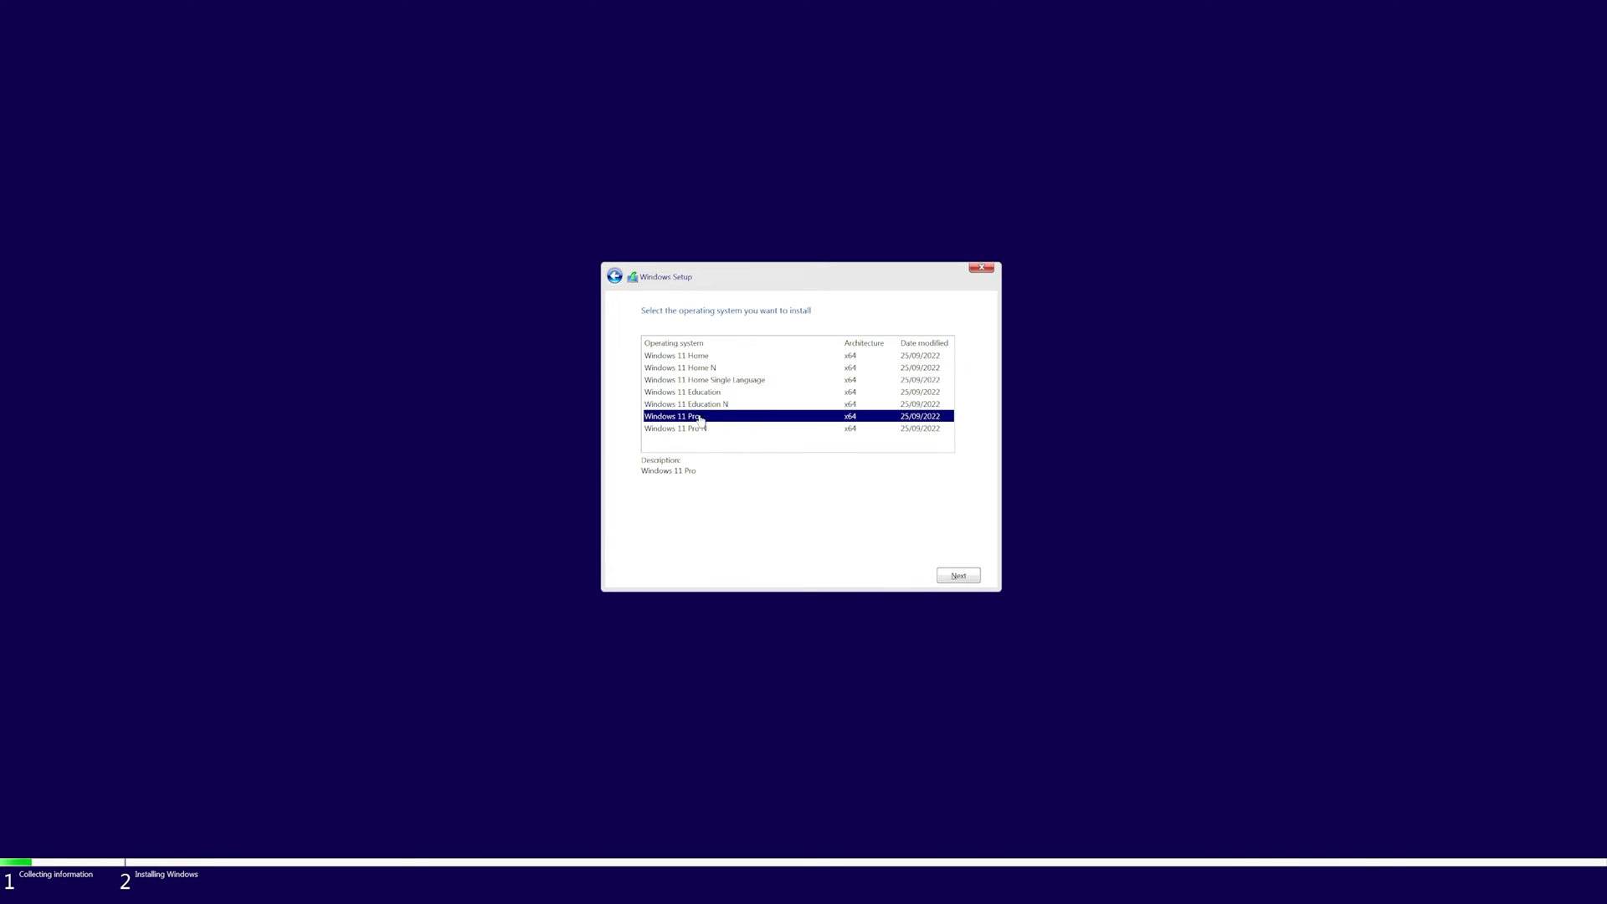
{"action": "left_click", "coordinate": [958, 576]}
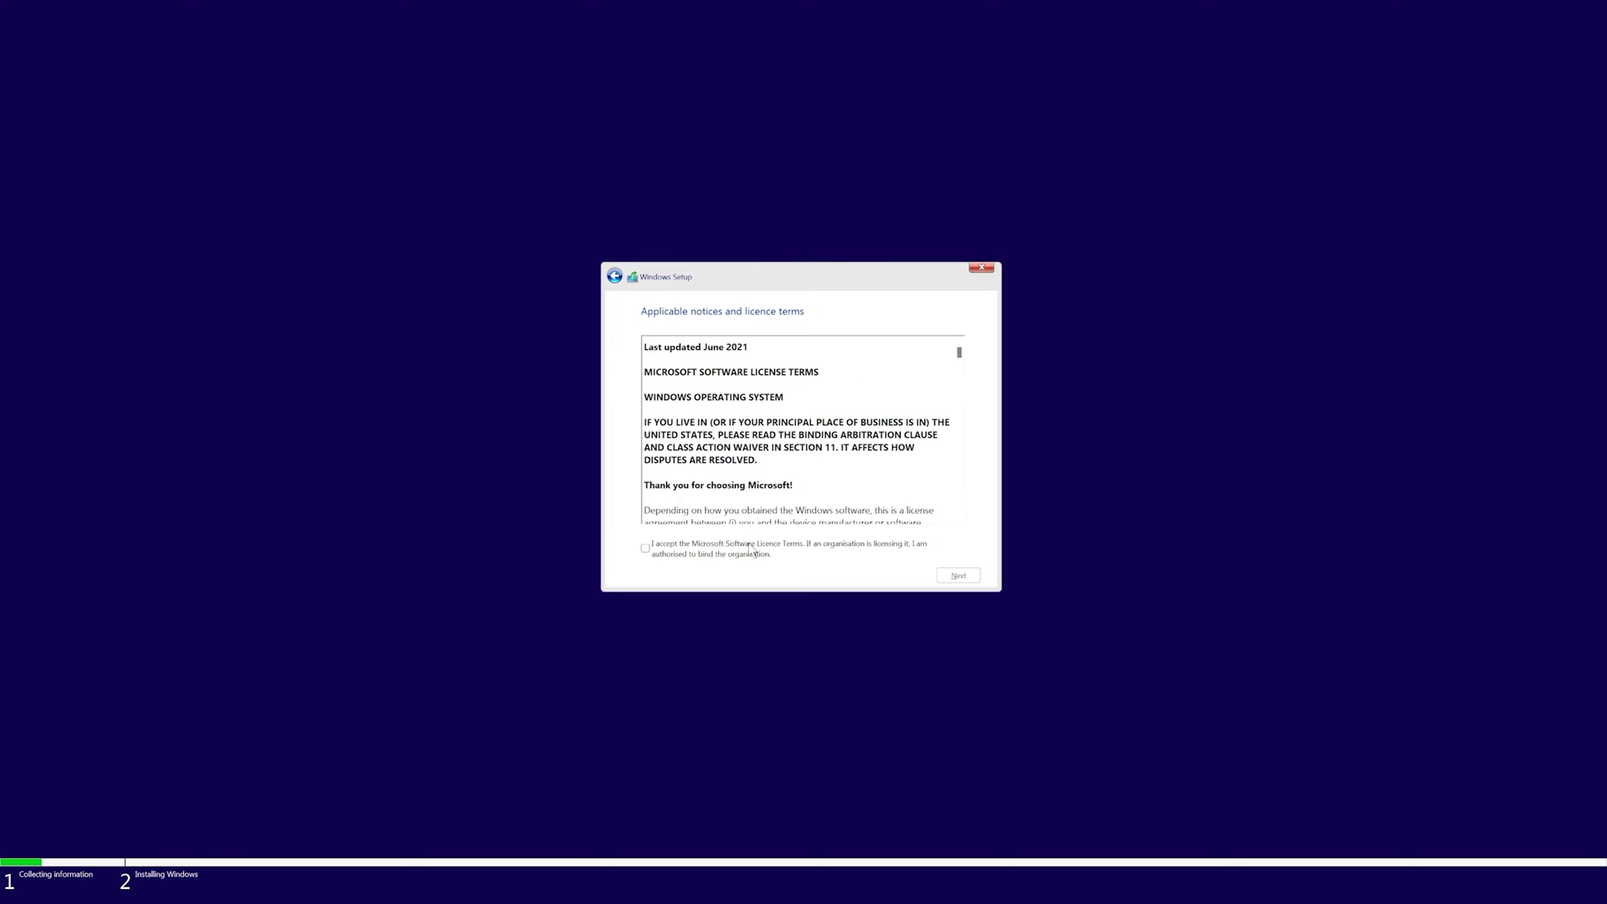
- Accept the licence terms and choose a custom installation
{"action": "left_click", "coordinate": [751, 548]}
{"action": "left_click", "coordinate": [950, 575]}
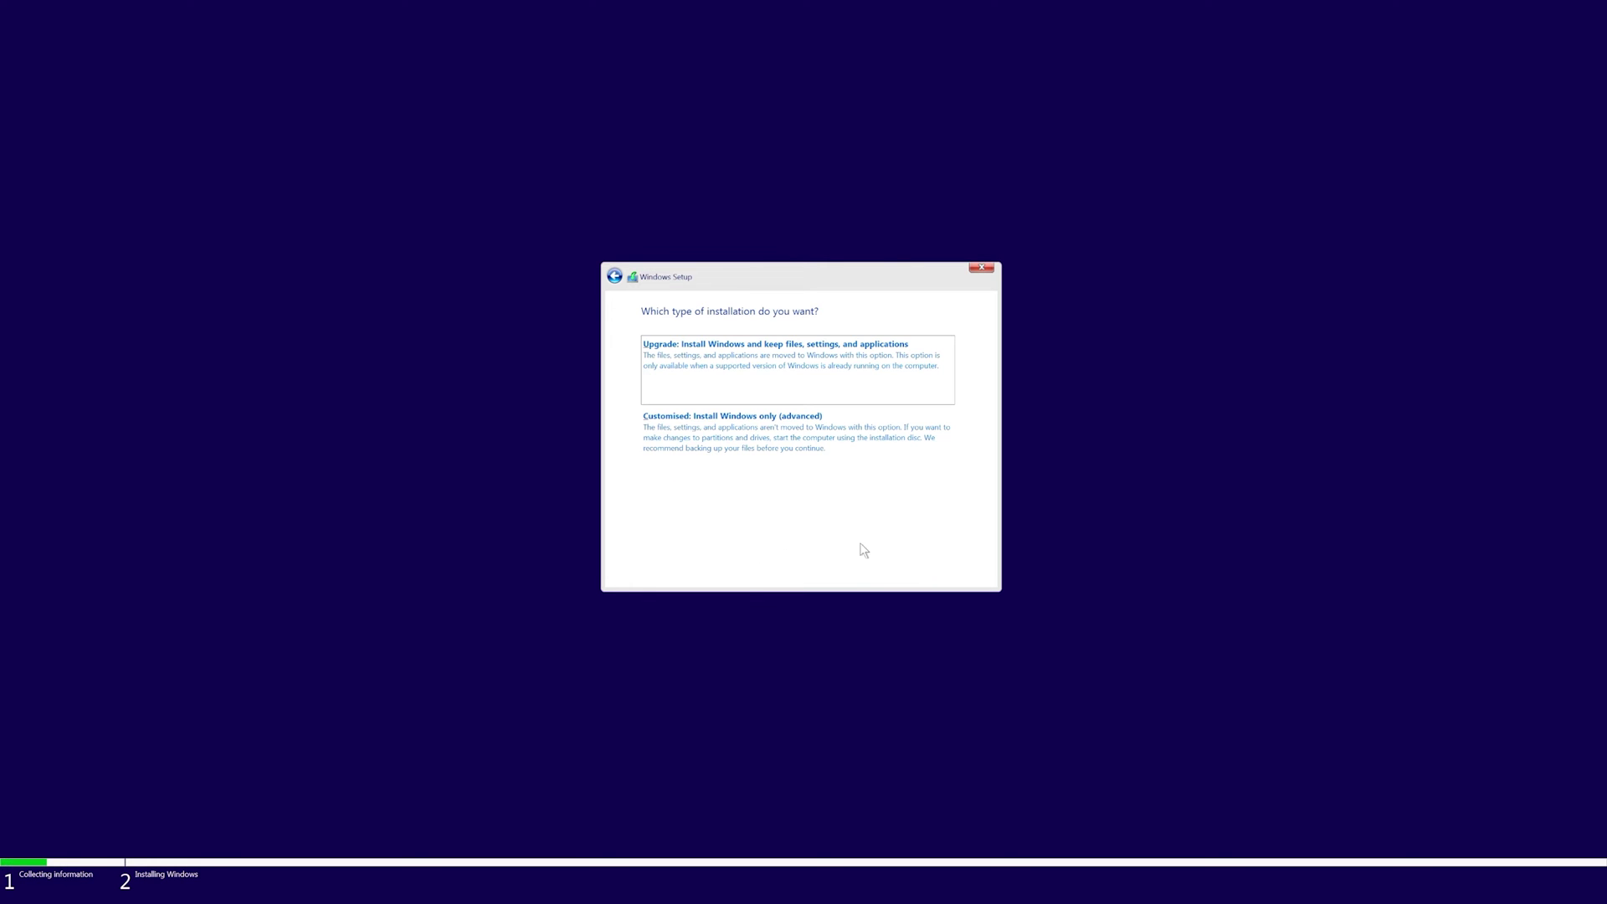
{"action": "left_click", "coordinate": [751, 439]}
- Delete Drive 0 Partition 1 and install Windows onto the unallocated space
{"action": "left_click", "coordinate": [704, 374]}
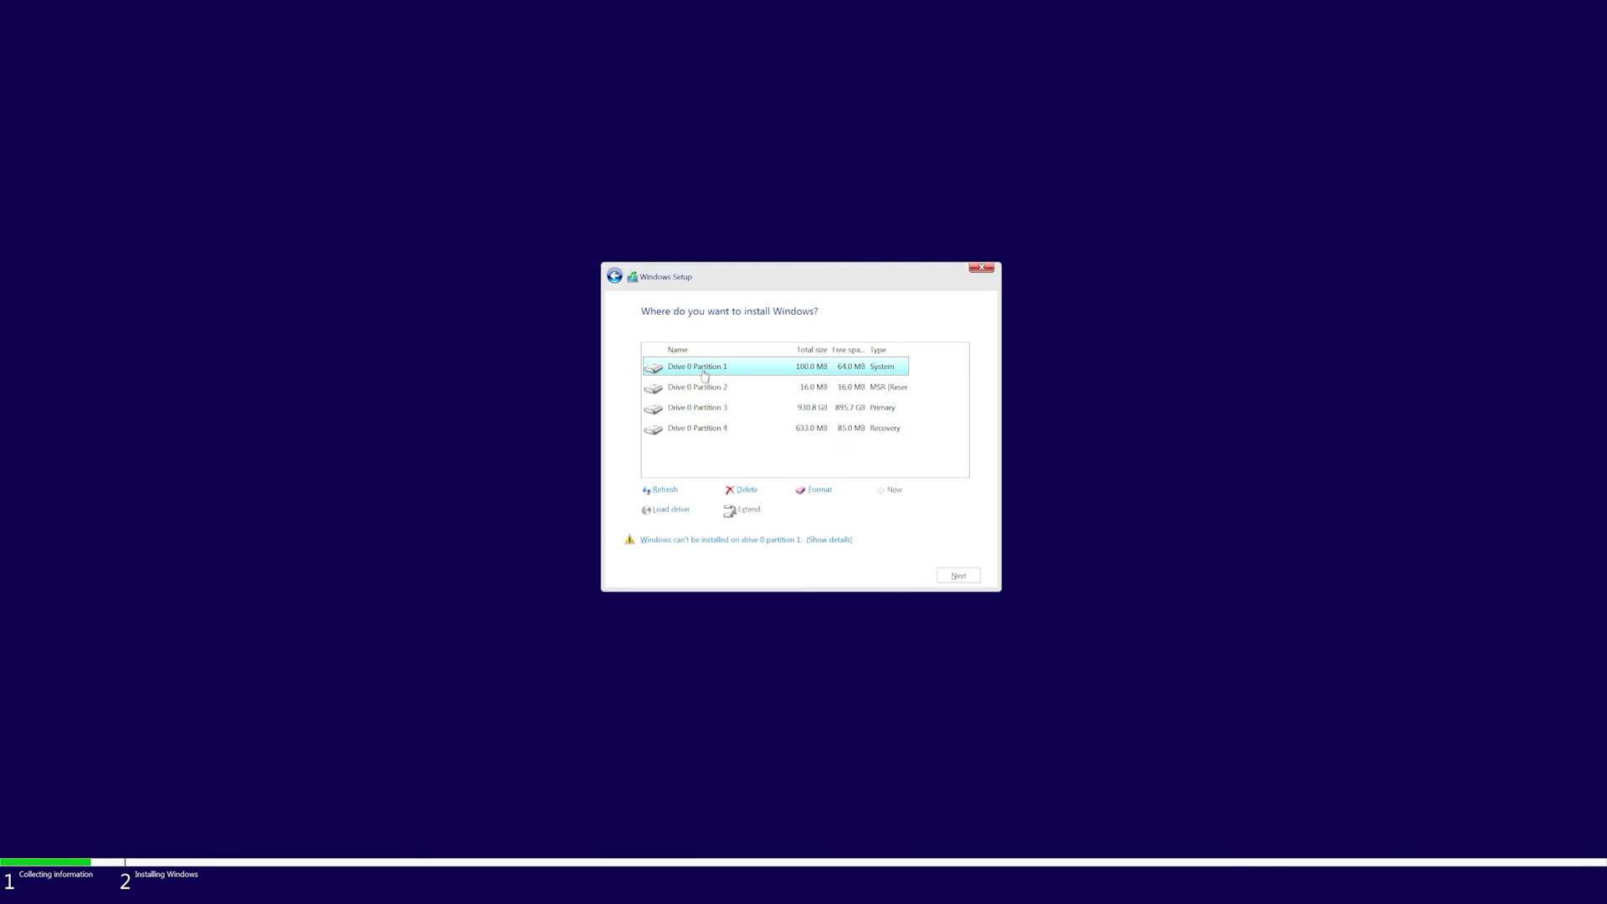
{"action": "left_click", "coordinate": [741, 489]}
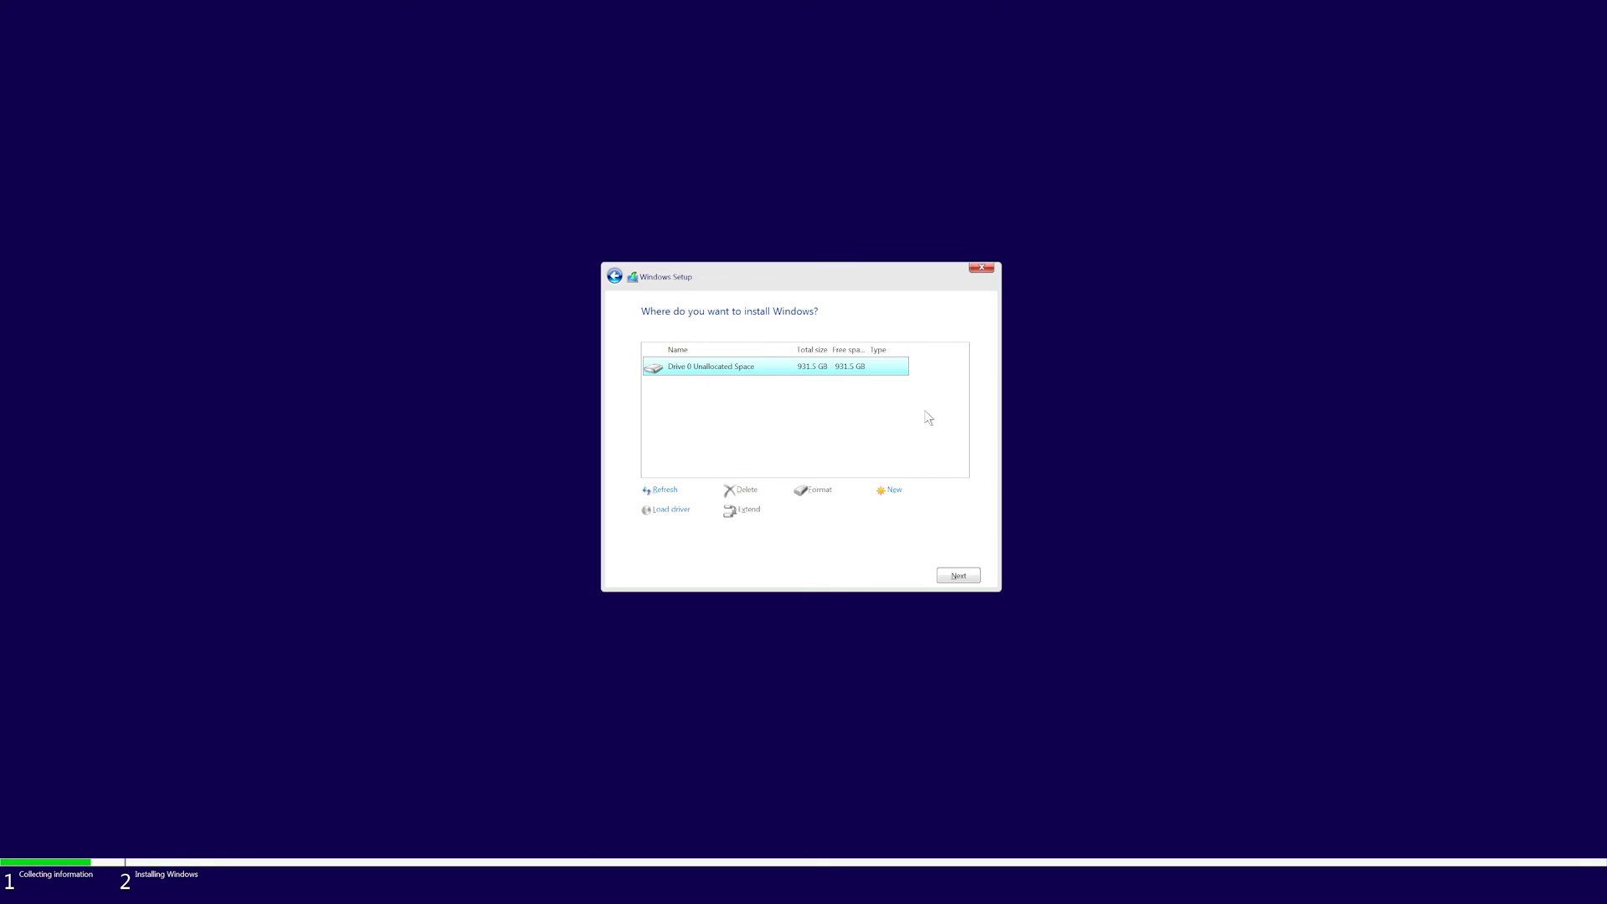
{"action": "left_click", "coordinate": [954, 576]}
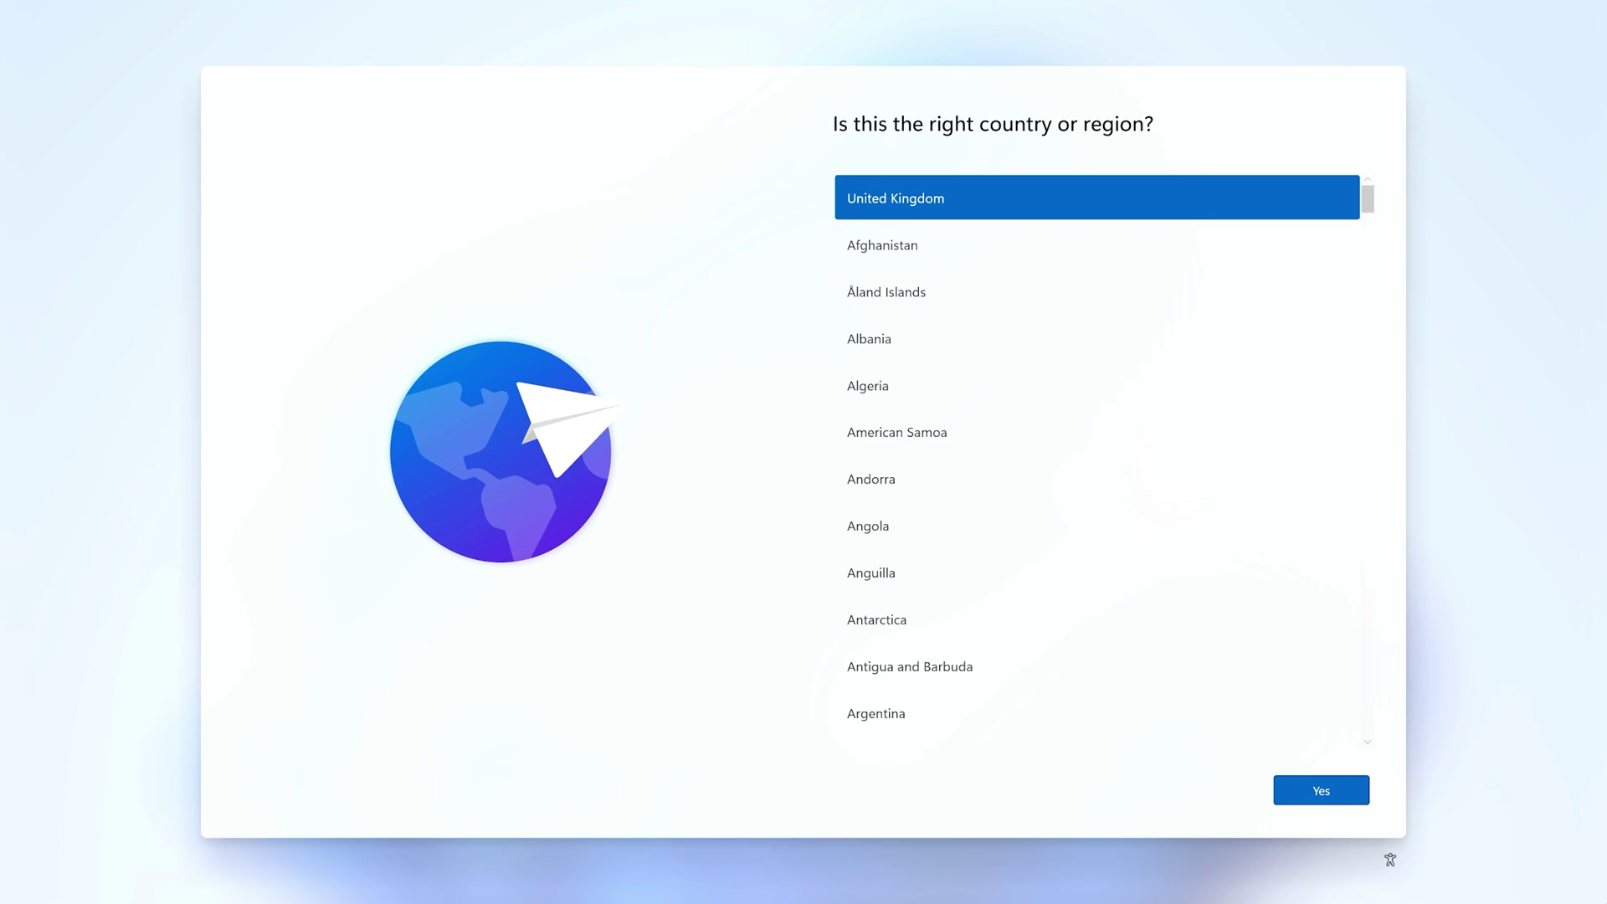
- Confirm United Kingdom region and keyboard, then set the device up for personal use
{"action": "left_click", "coordinate": [1324, 801]}
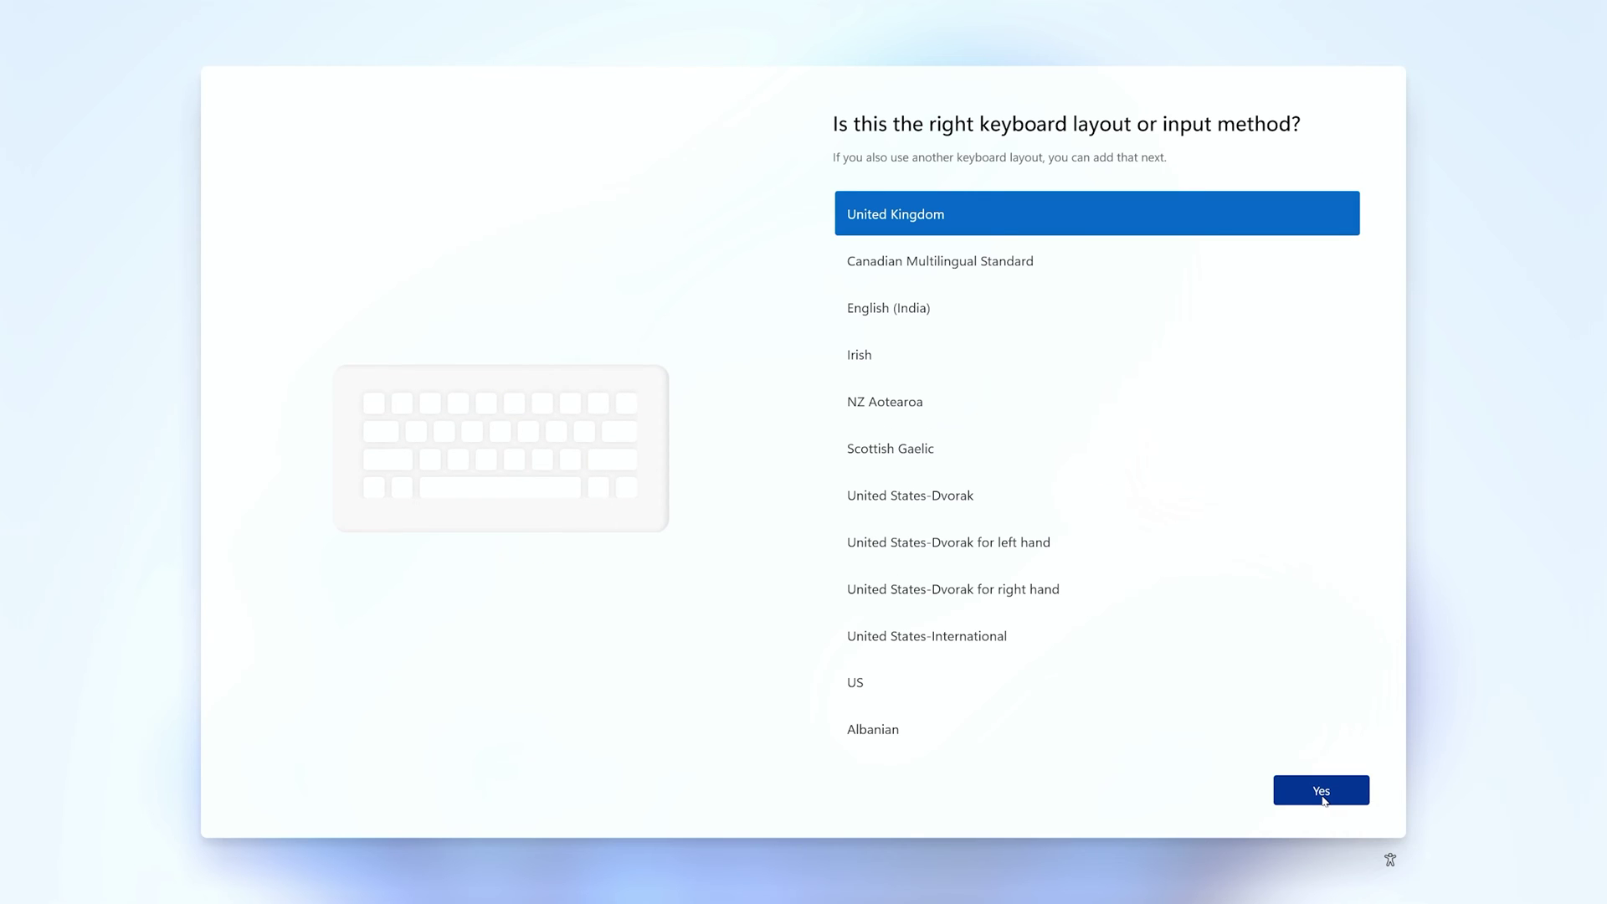
{"action": "left_click", "coordinate": [1321, 791]}
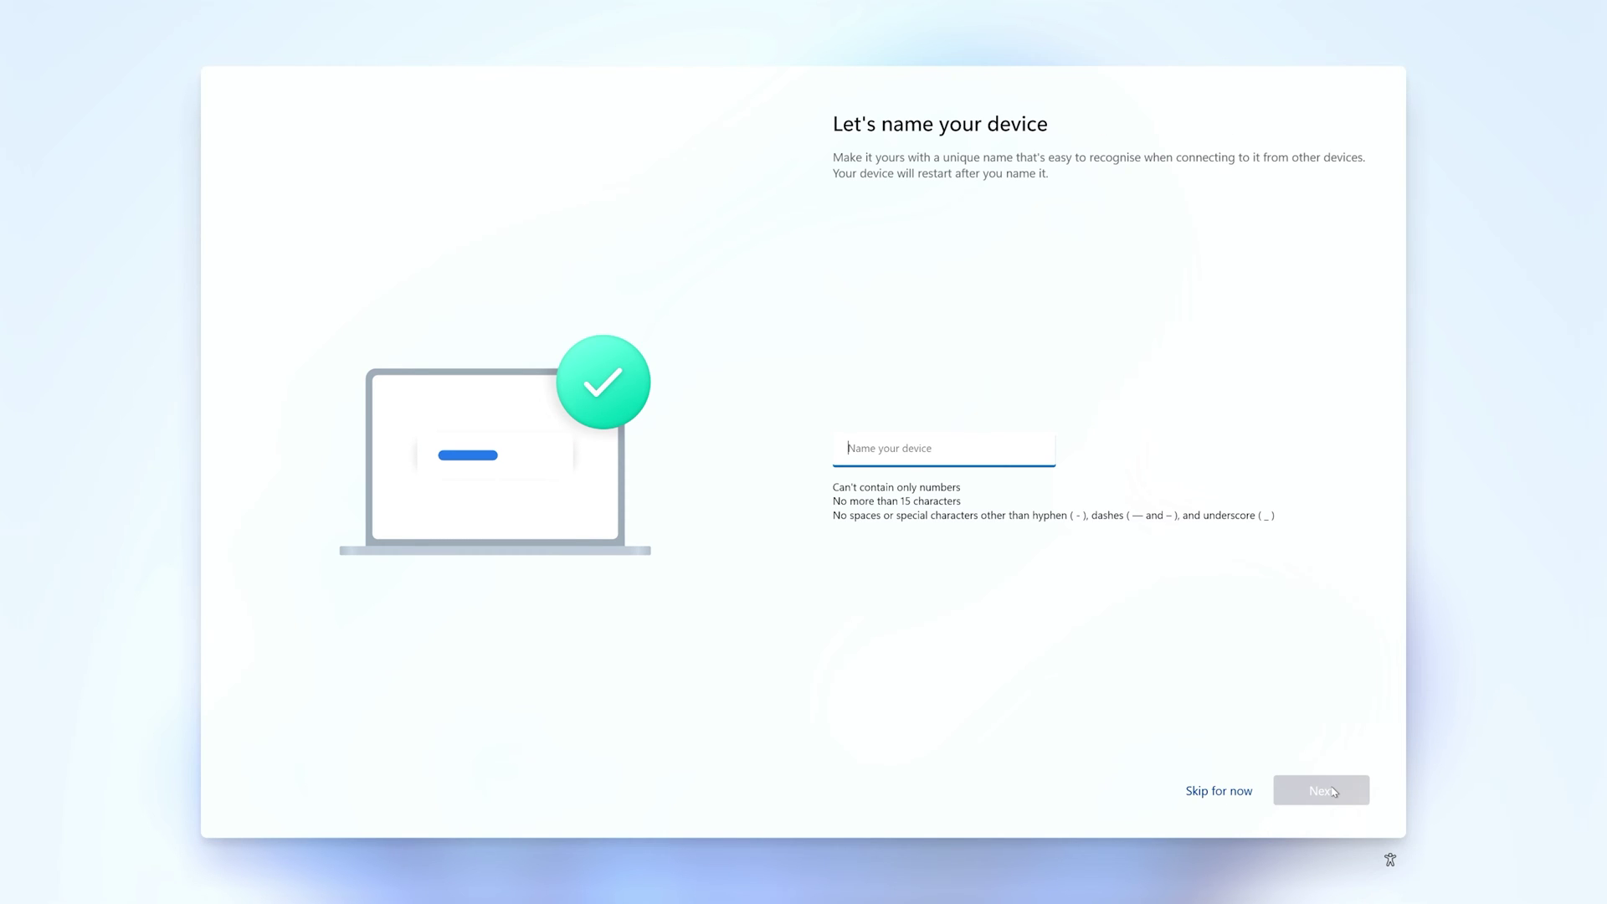
{"action": "type", "text": "i"}
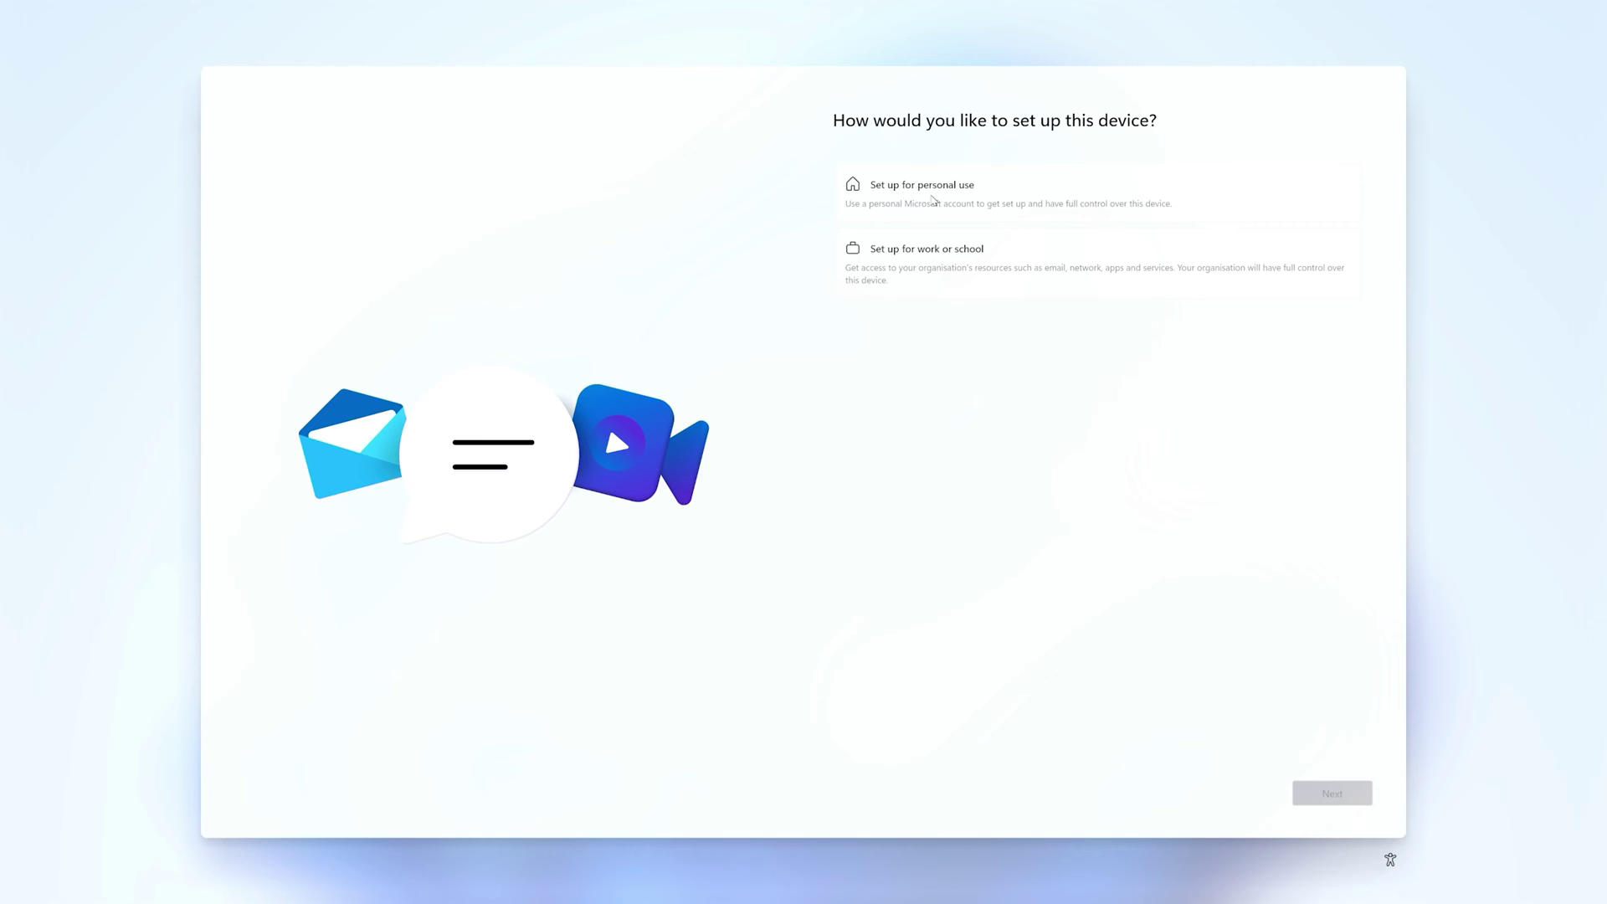
{"action": "left_click", "coordinate": [933, 201]}
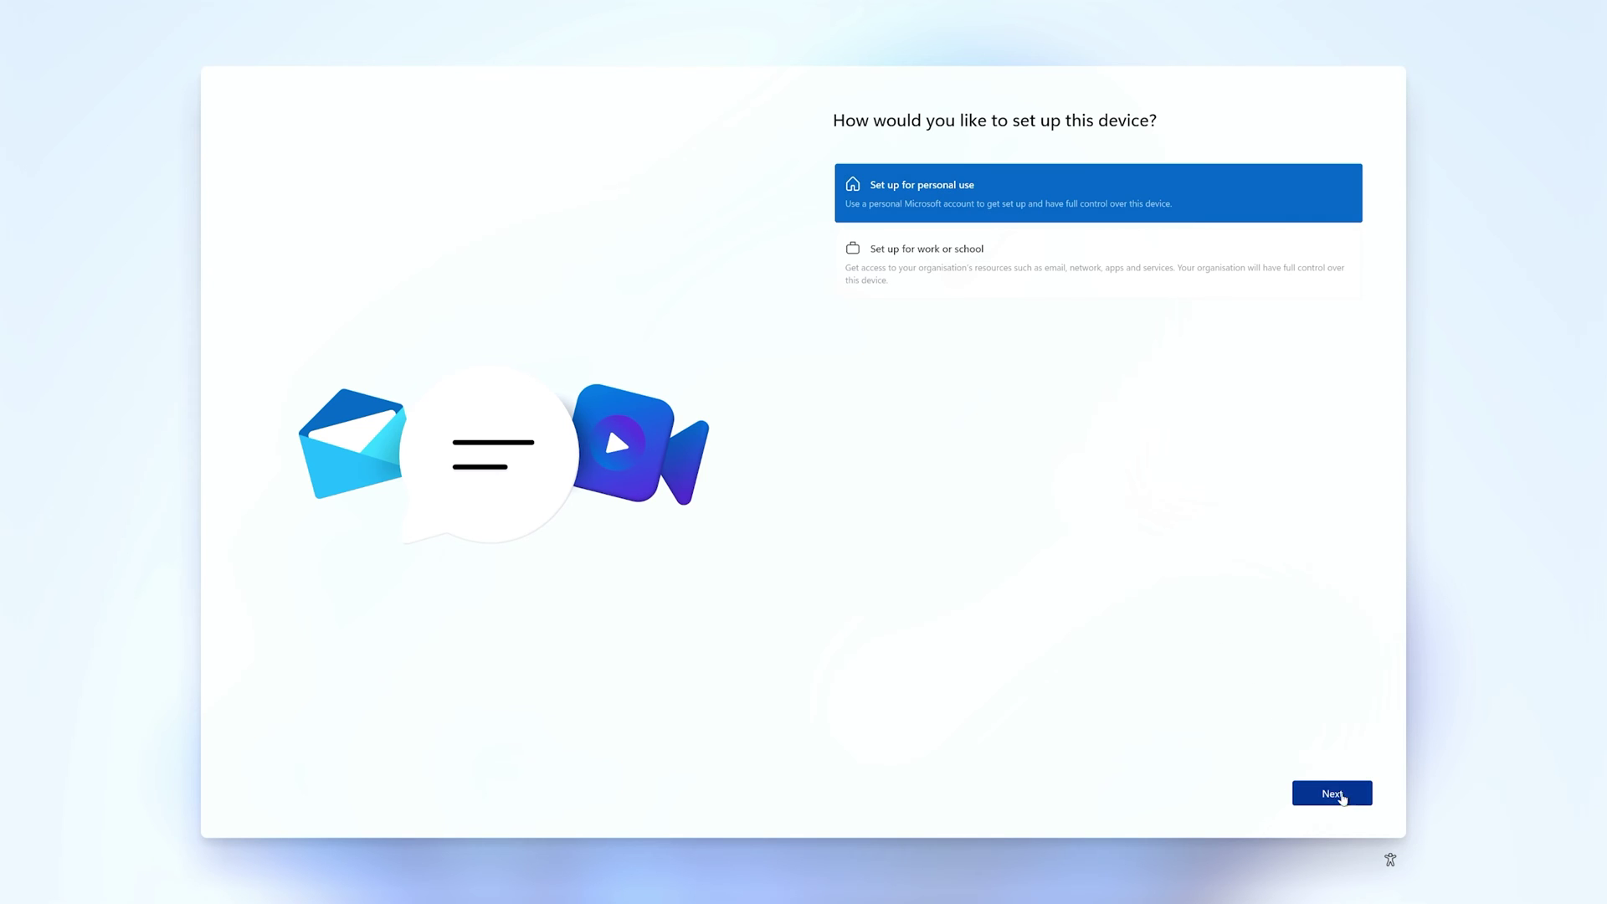
{"action": "left_click", "coordinate": [1336, 792]}
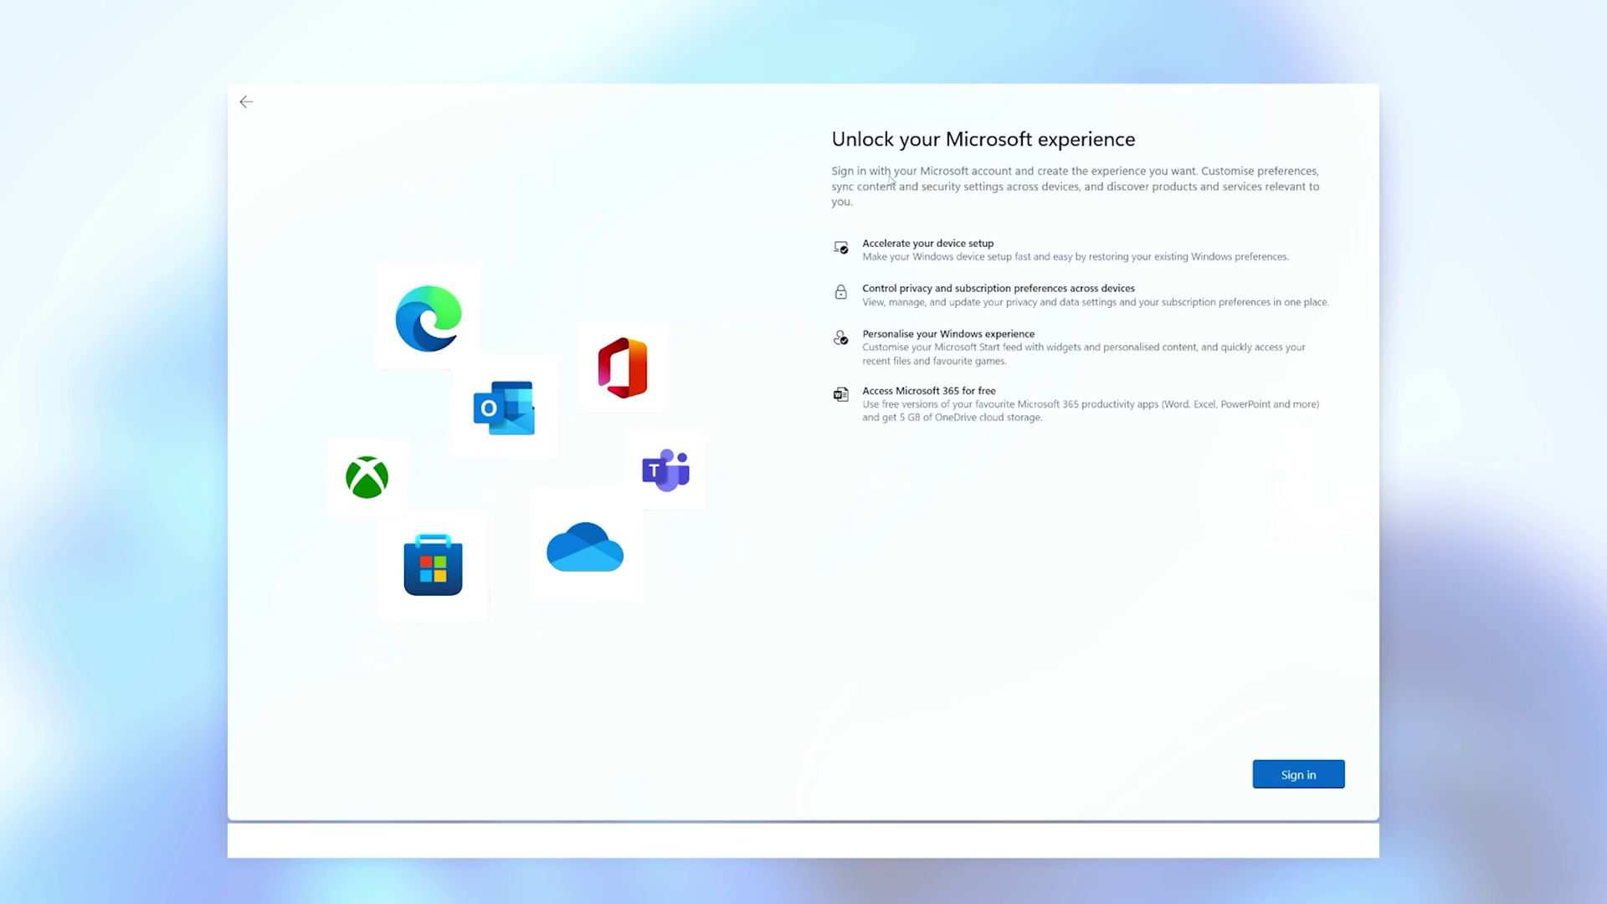
- Sign in with a dummy e-mail address and dummy password to trigger the locked-account error
{"action": "left_click", "coordinate": [1287, 775]}
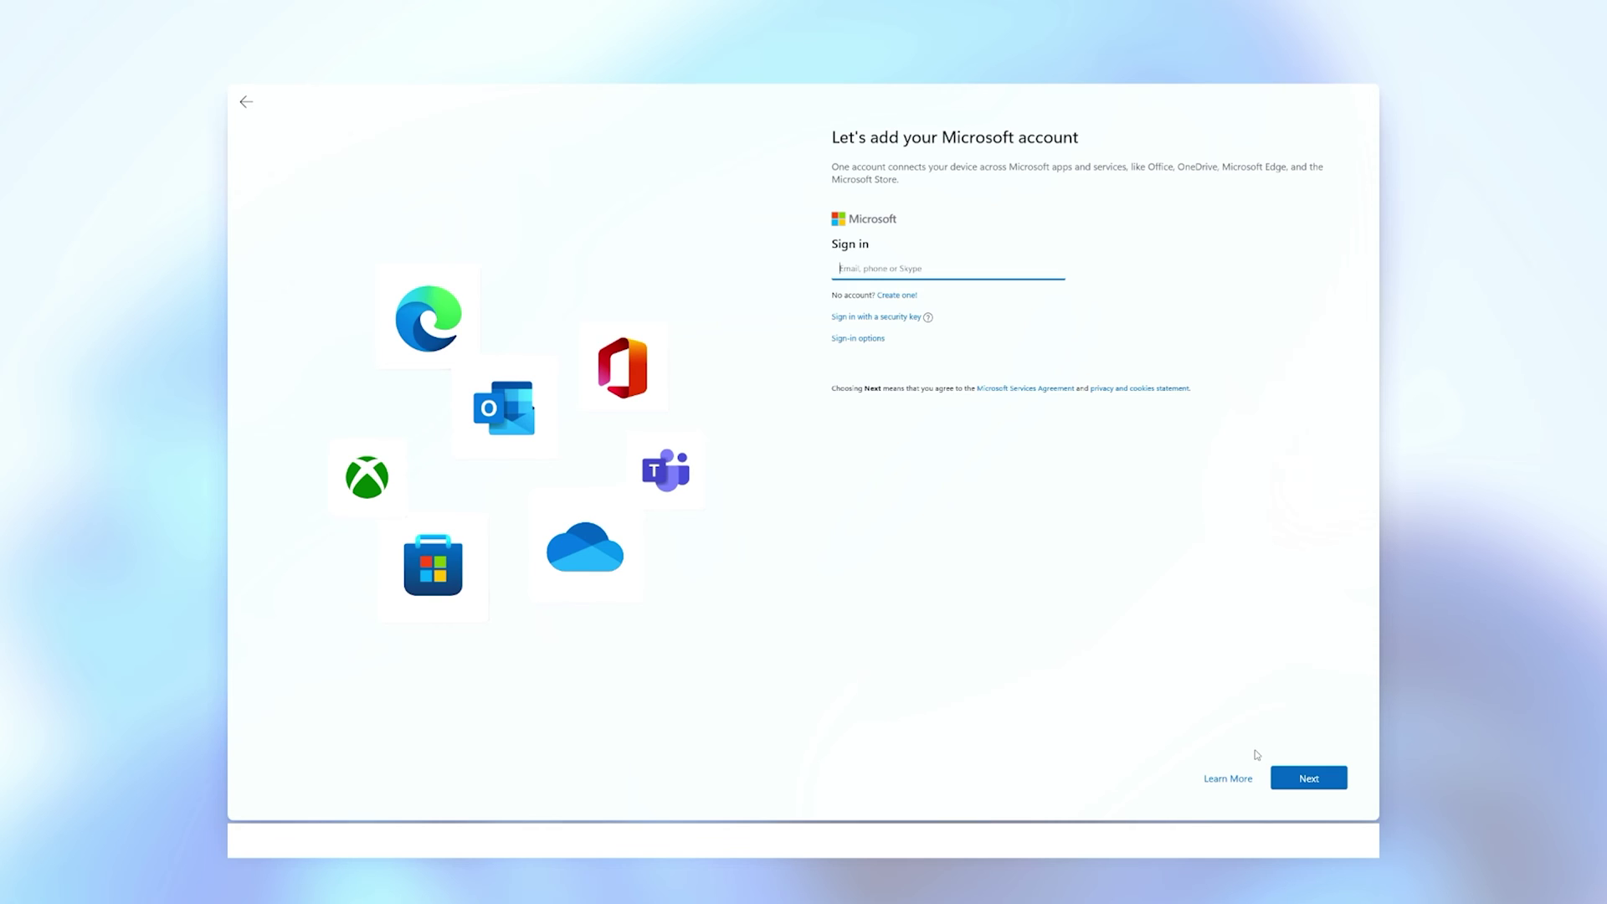
{"action": "type", "text": "no"}
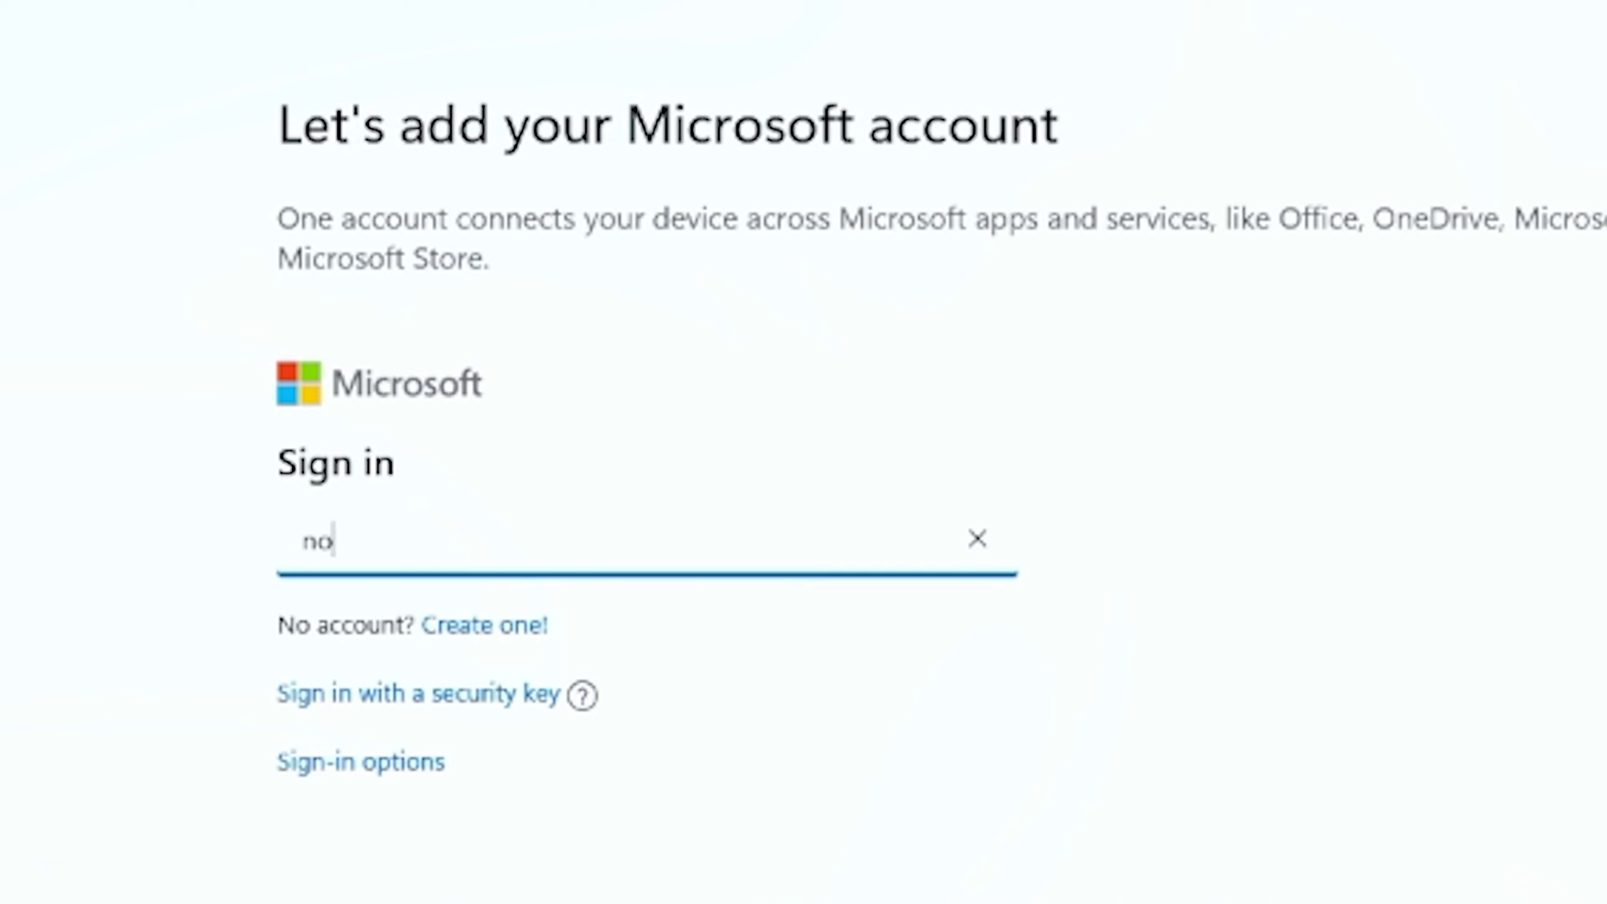
{"action": "type", "text": "@tha"}
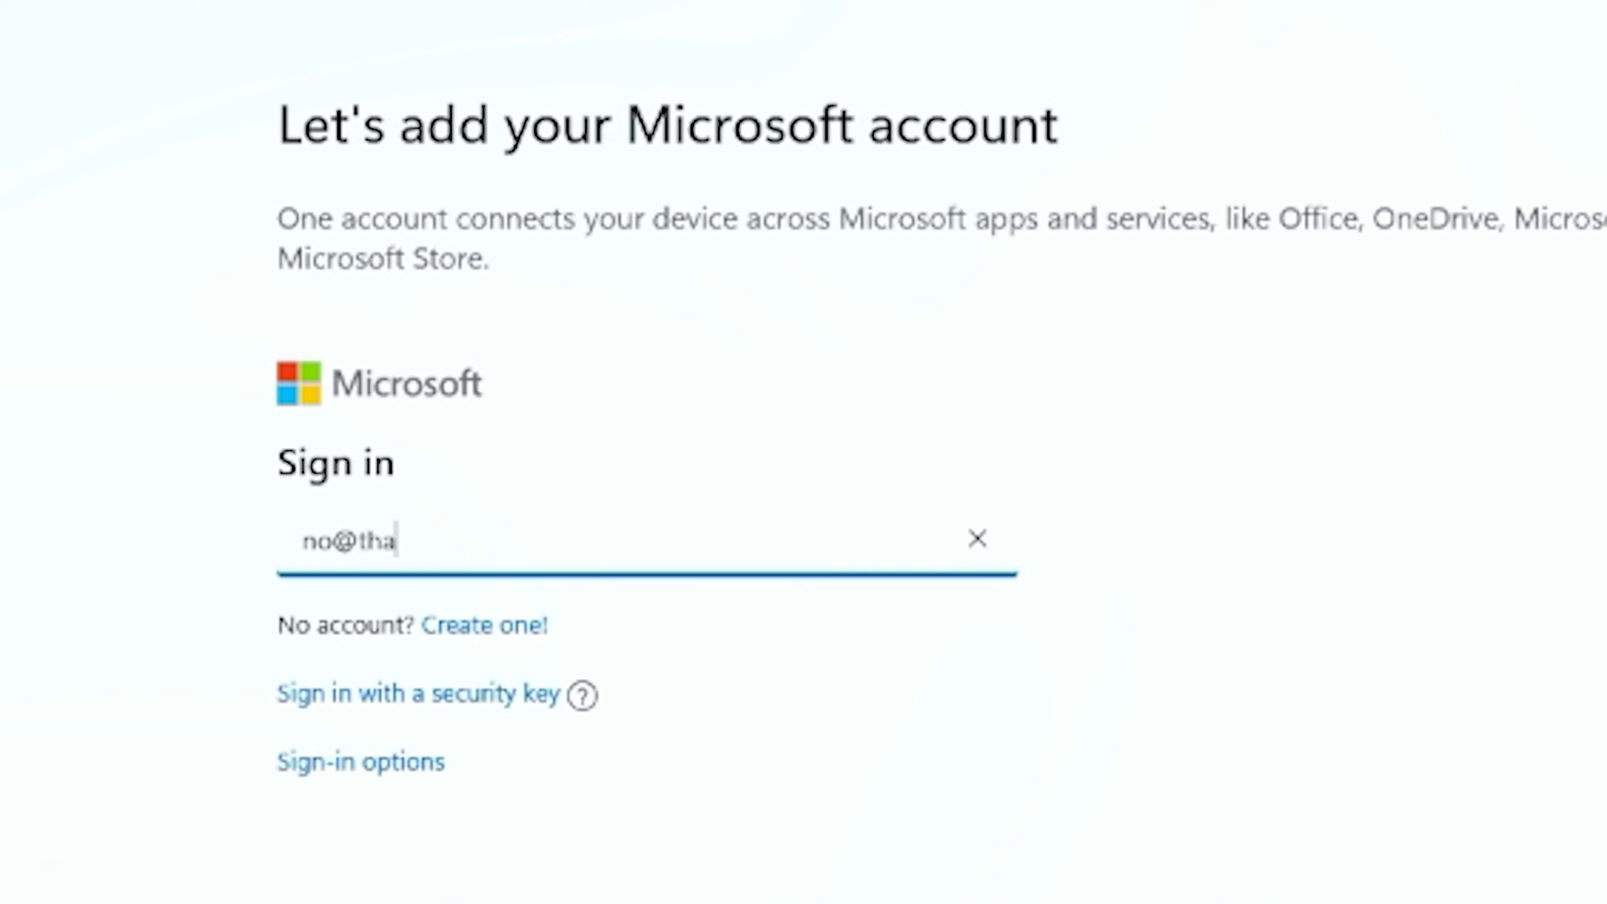
{"action": "type", "text": "nks.com"}
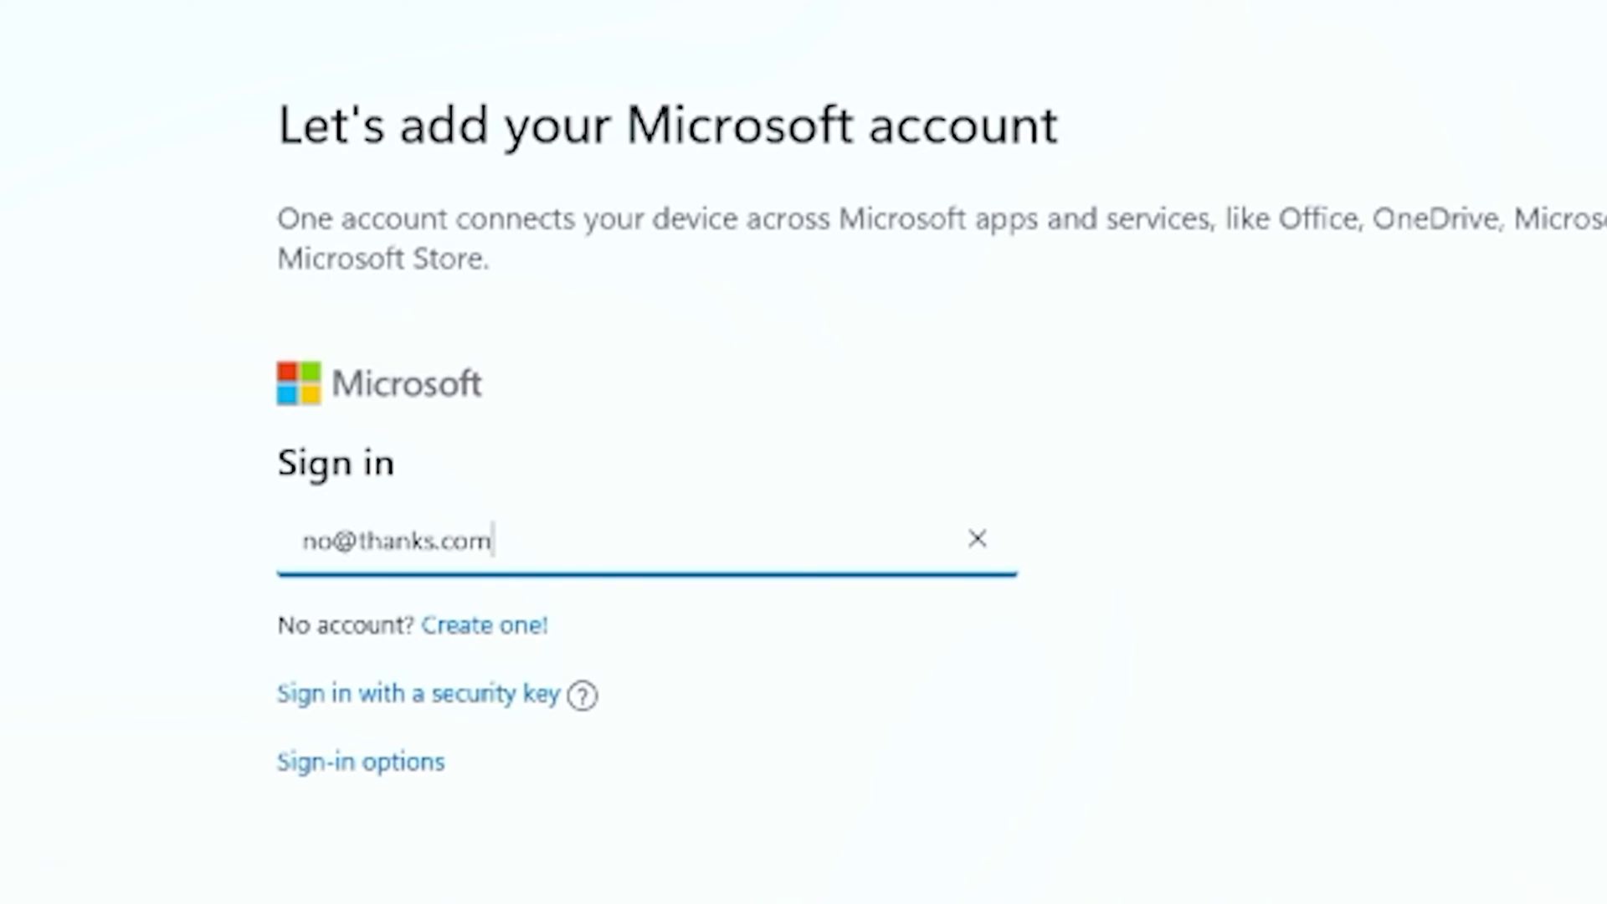
{"action": "key", "text": "Return"}
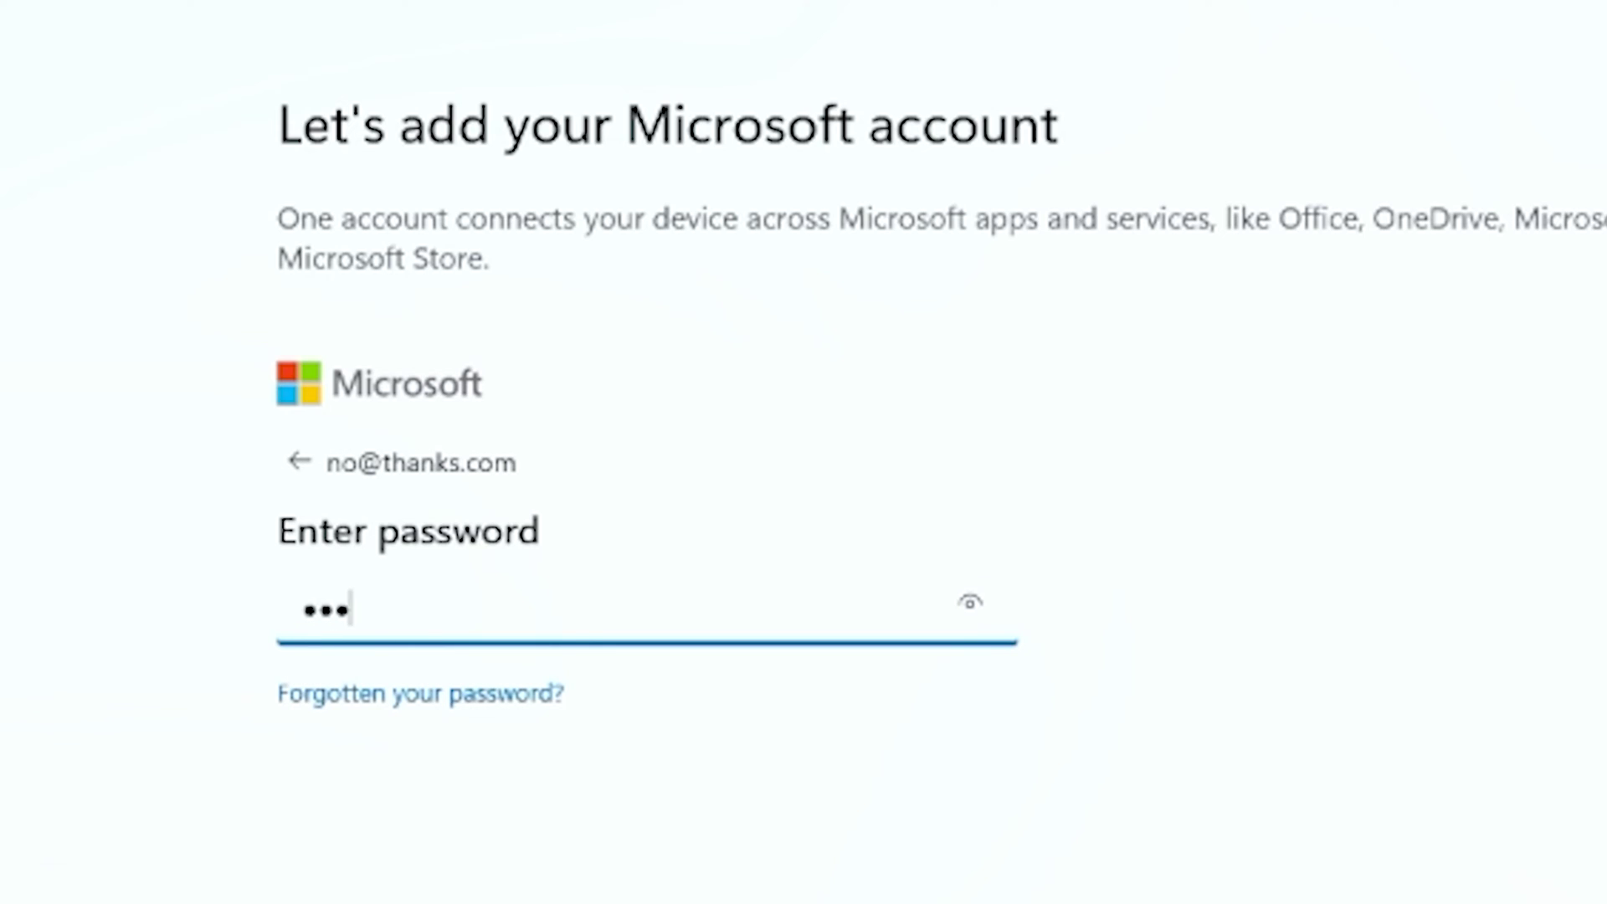
{"action": "type", "text": "••••"}
{"action": "left_click", "coordinate": [964, 597]}
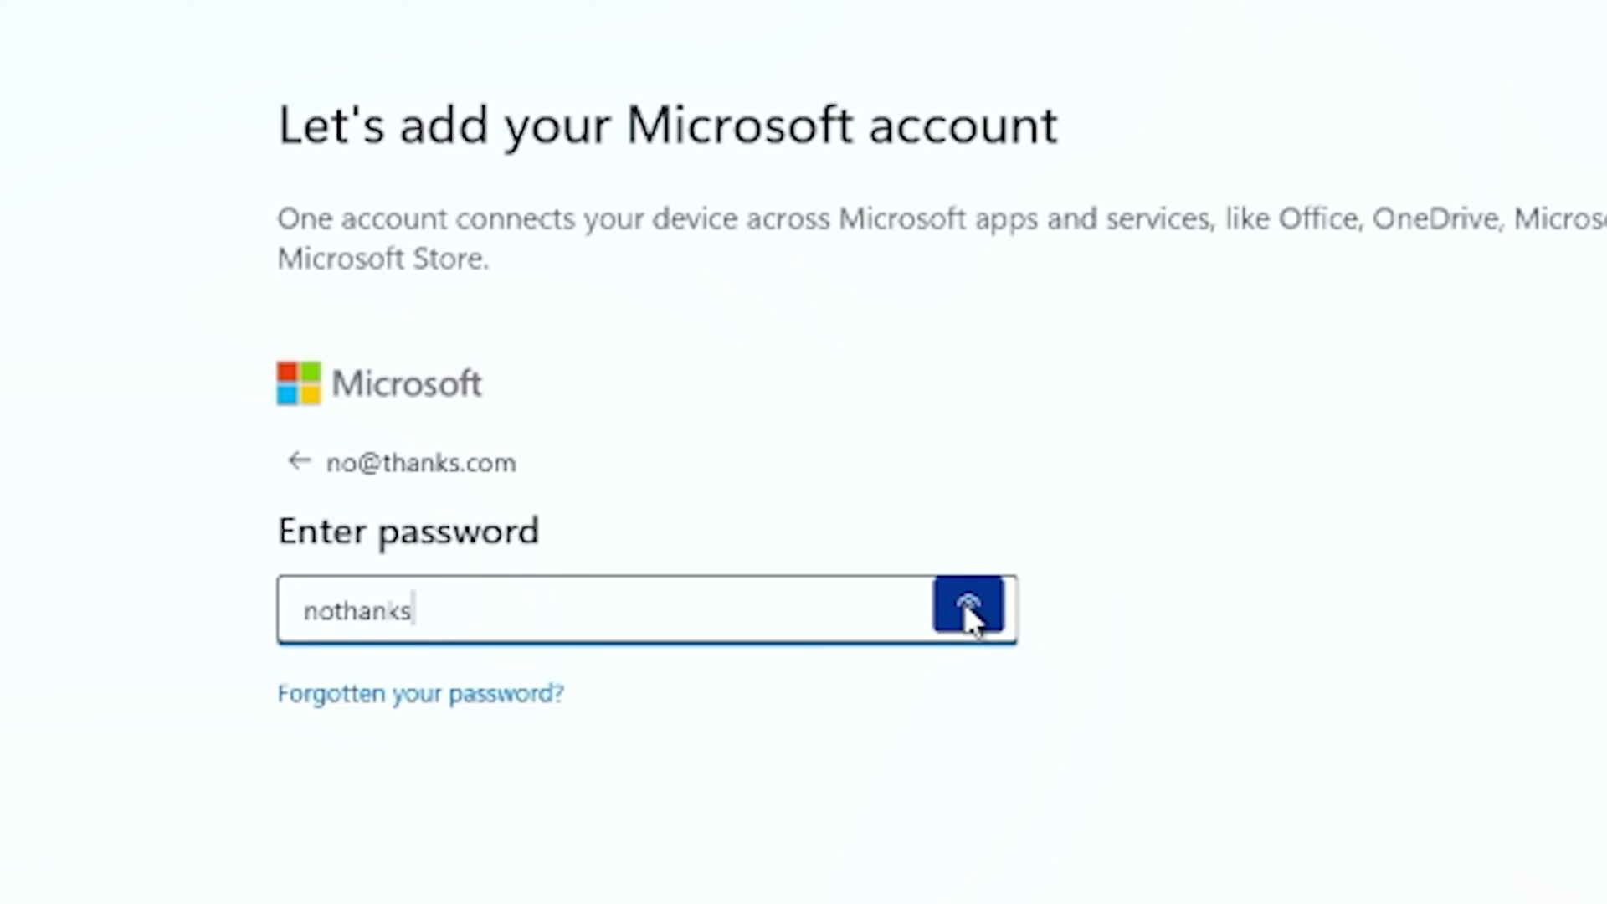
{"action": "key", "text": "Return"}
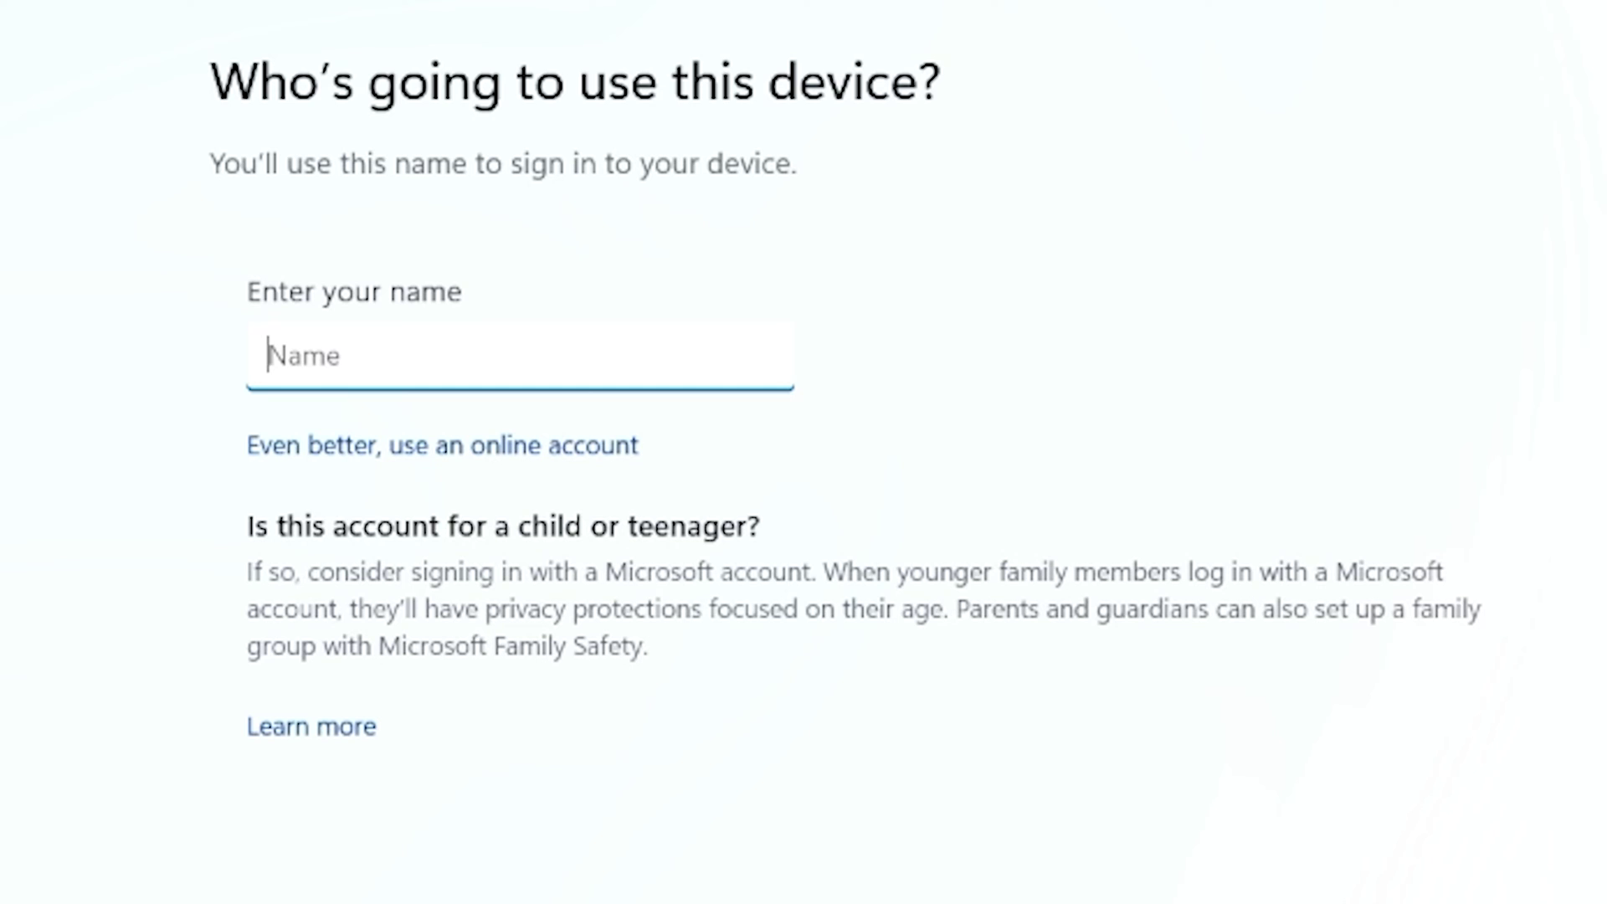
- Name the local account 'spark'
{"action": "type", "text": "spark"}
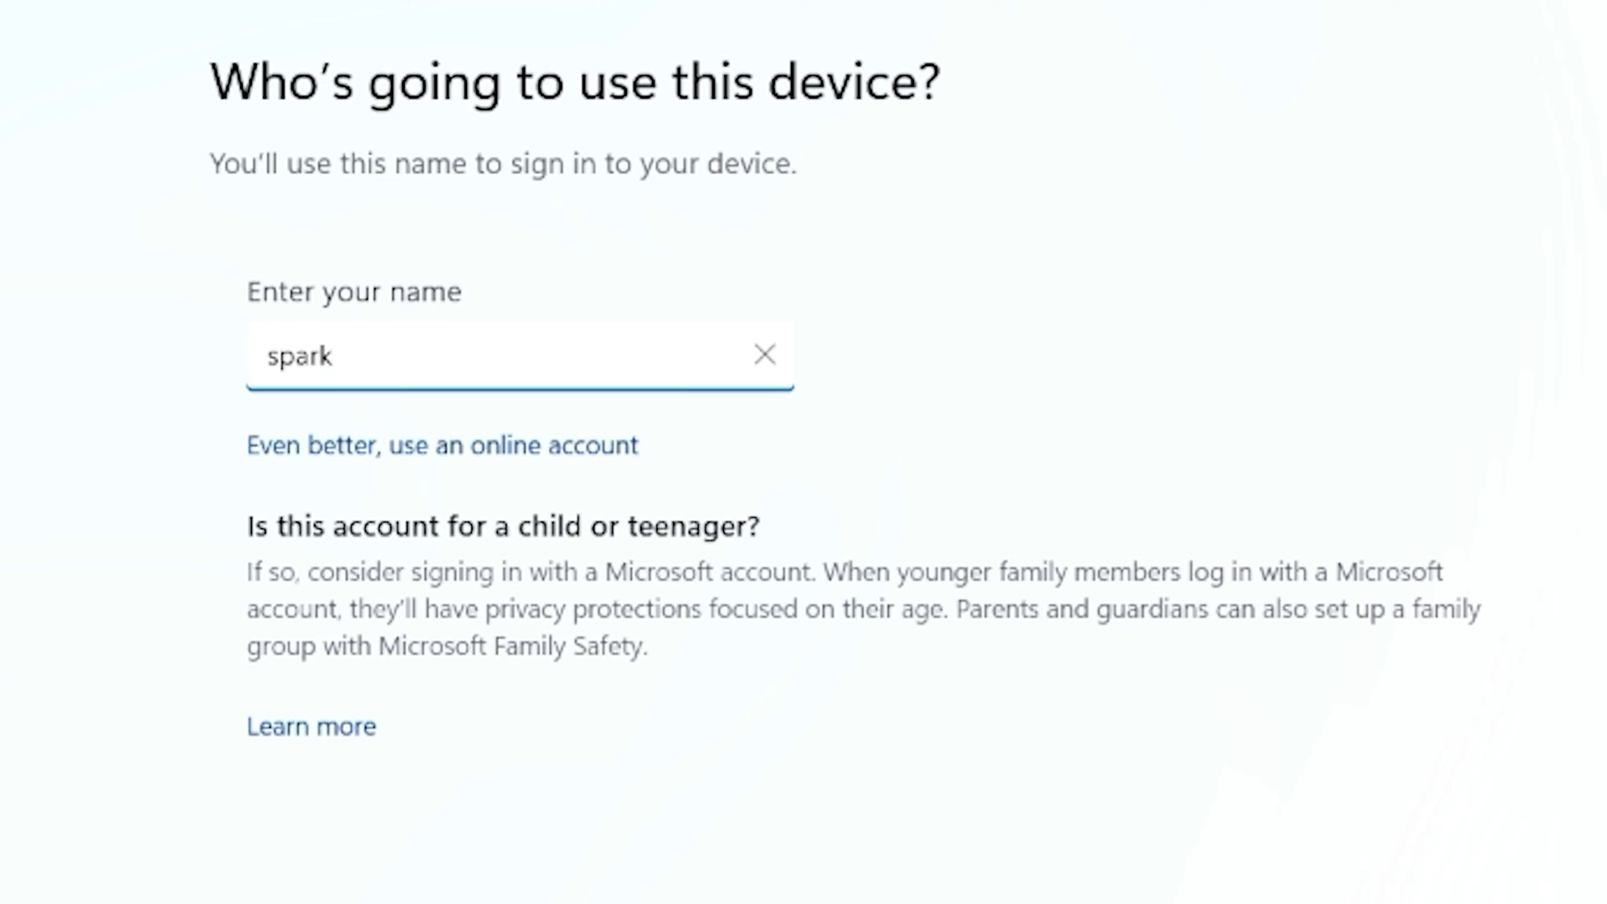
{"action": "key", "text": "Return"}
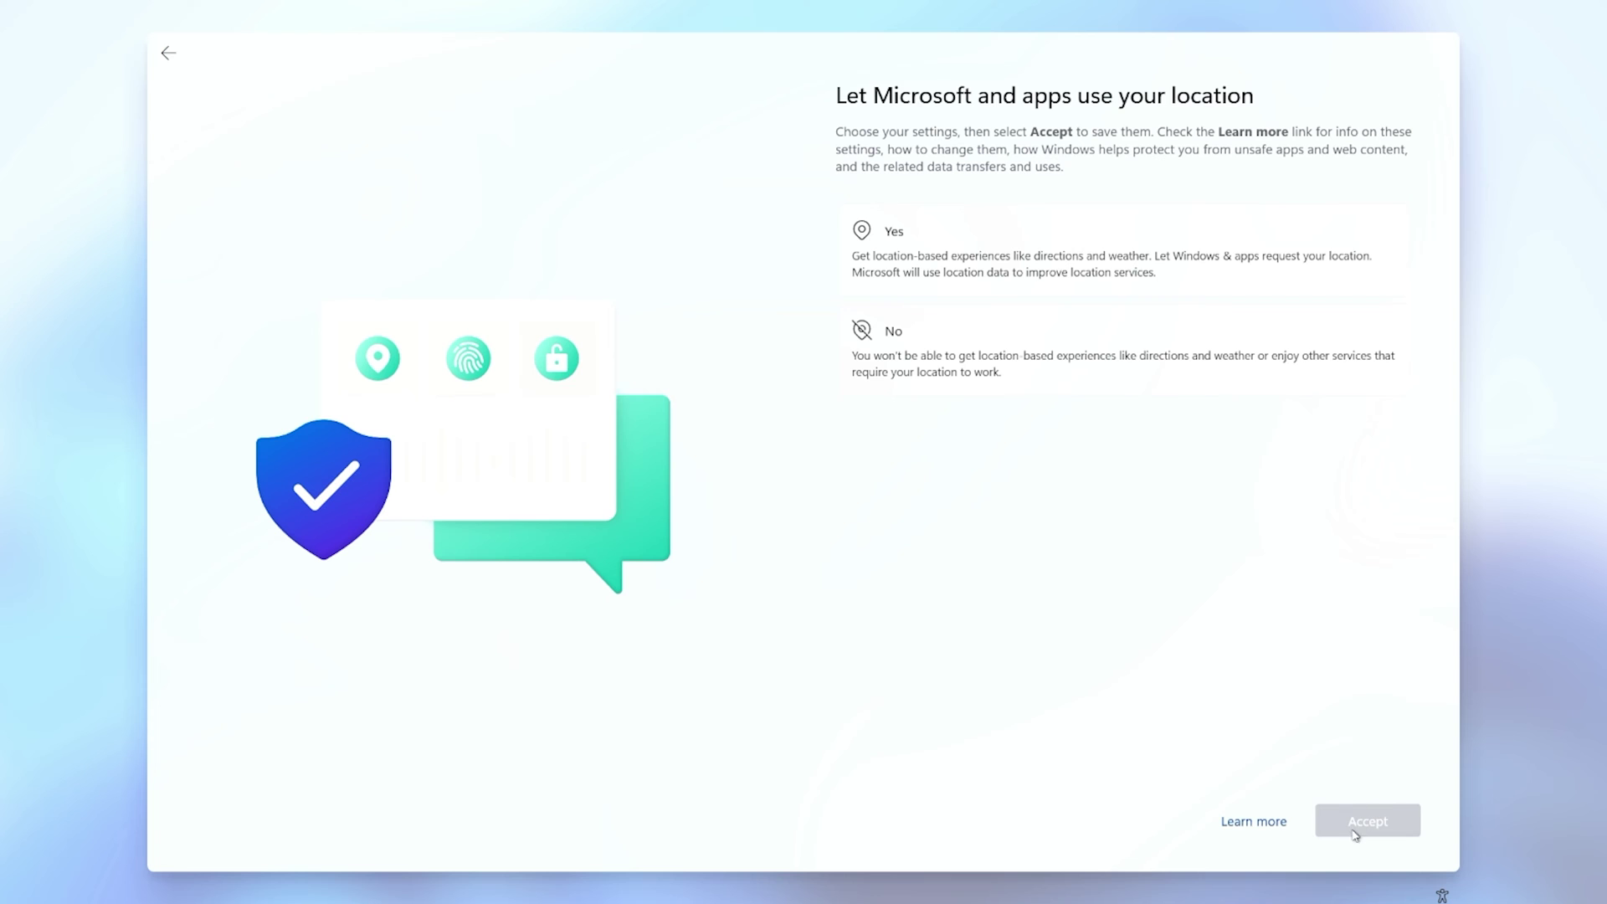
- Decline location, Find my device, inking and typing, and tailored experiences
{"action": "left_click", "coordinate": [1004, 346]}
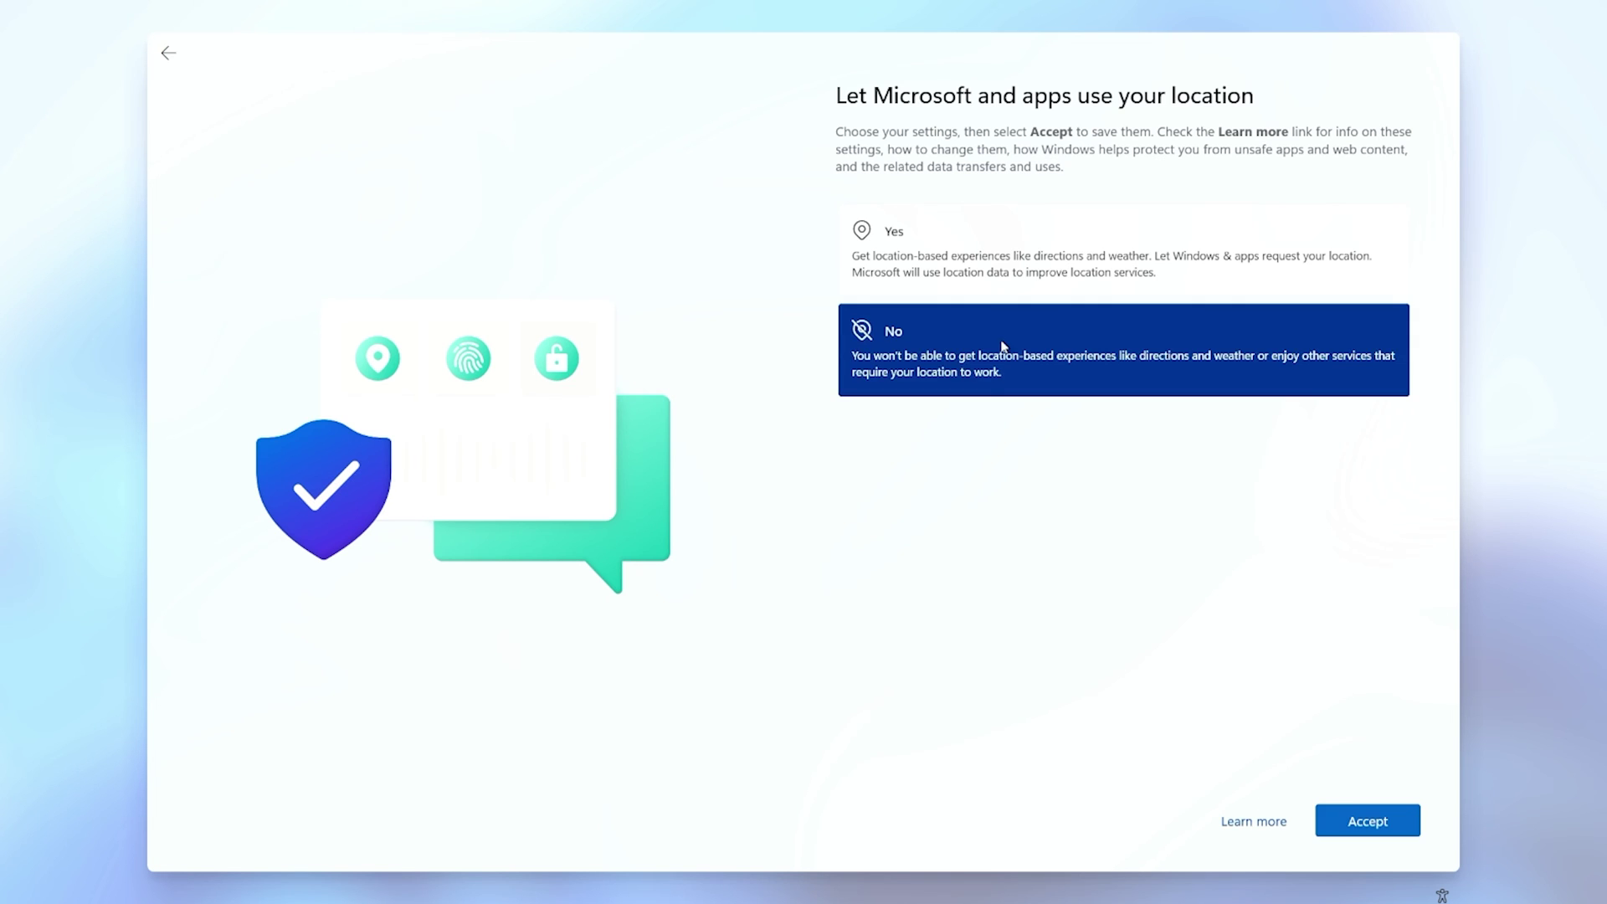
{"action": "left_click", "coordinate": [1362, 823]}
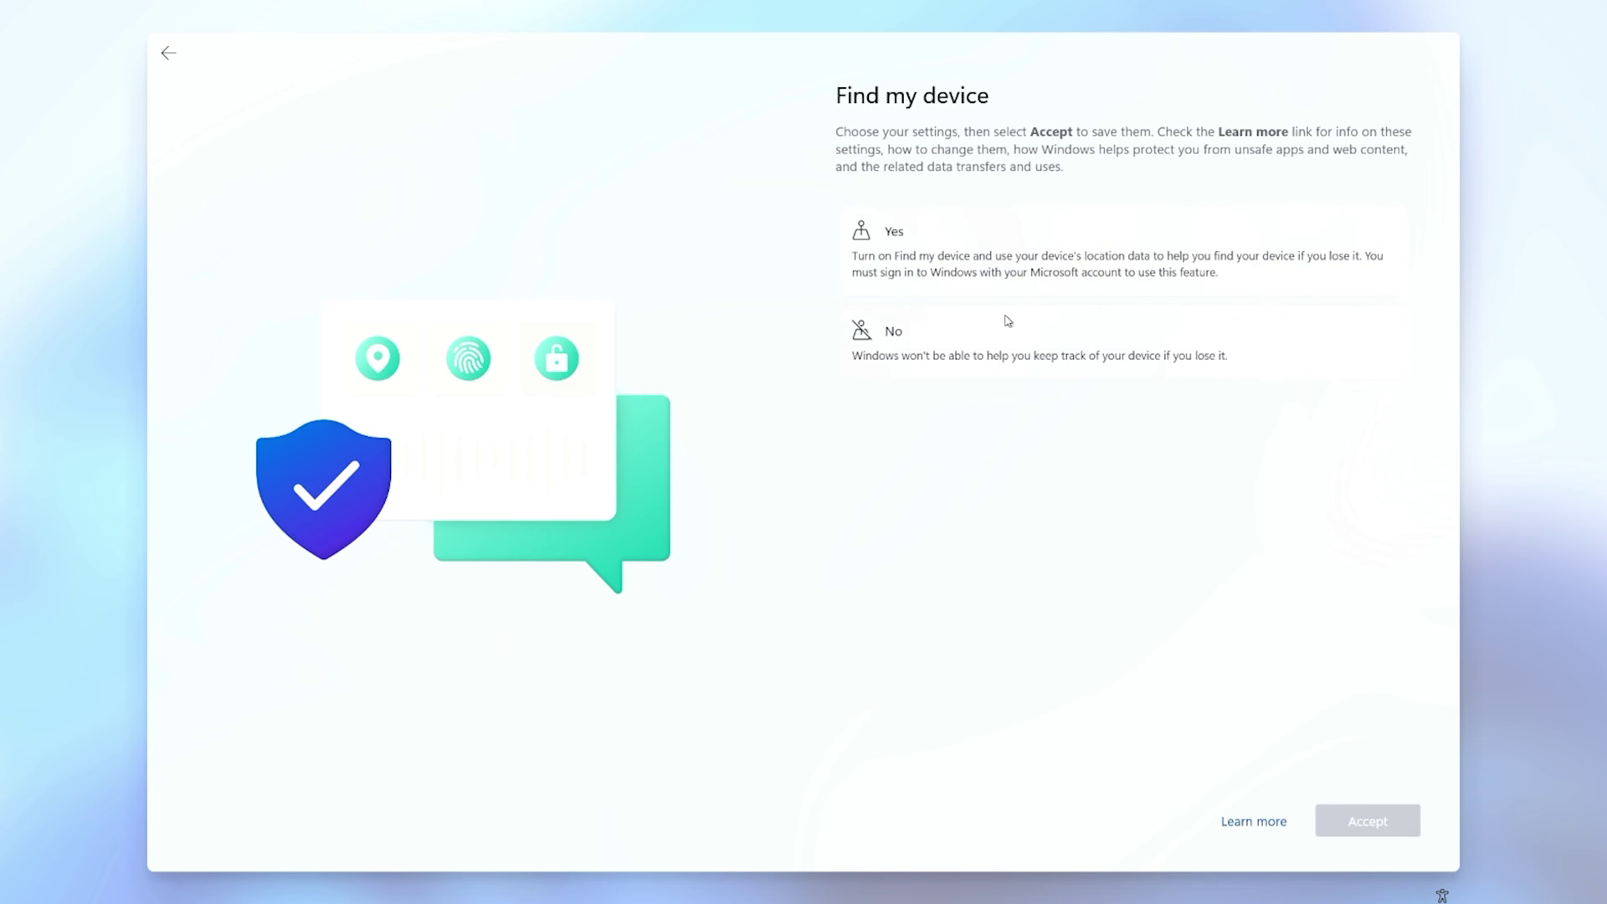
{"action": "left_click", "coordinate": [1012, 336]}
{"action": "left_click", "coordinate": [1334, 819]}
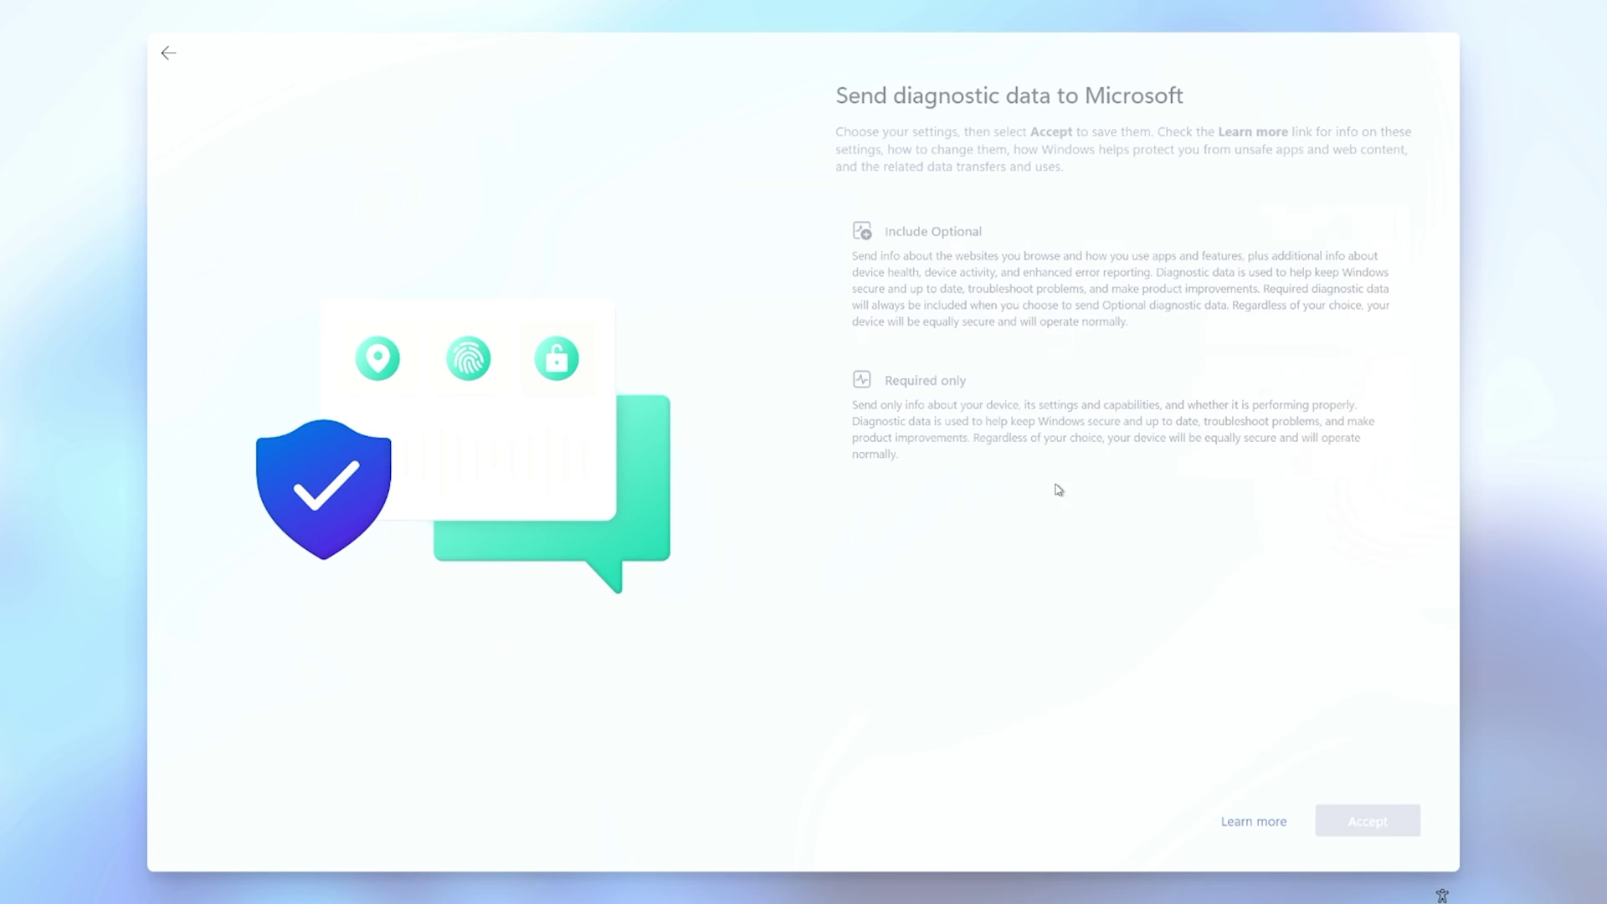
{"action": "left_click", "coordinate": [1024, 424]}
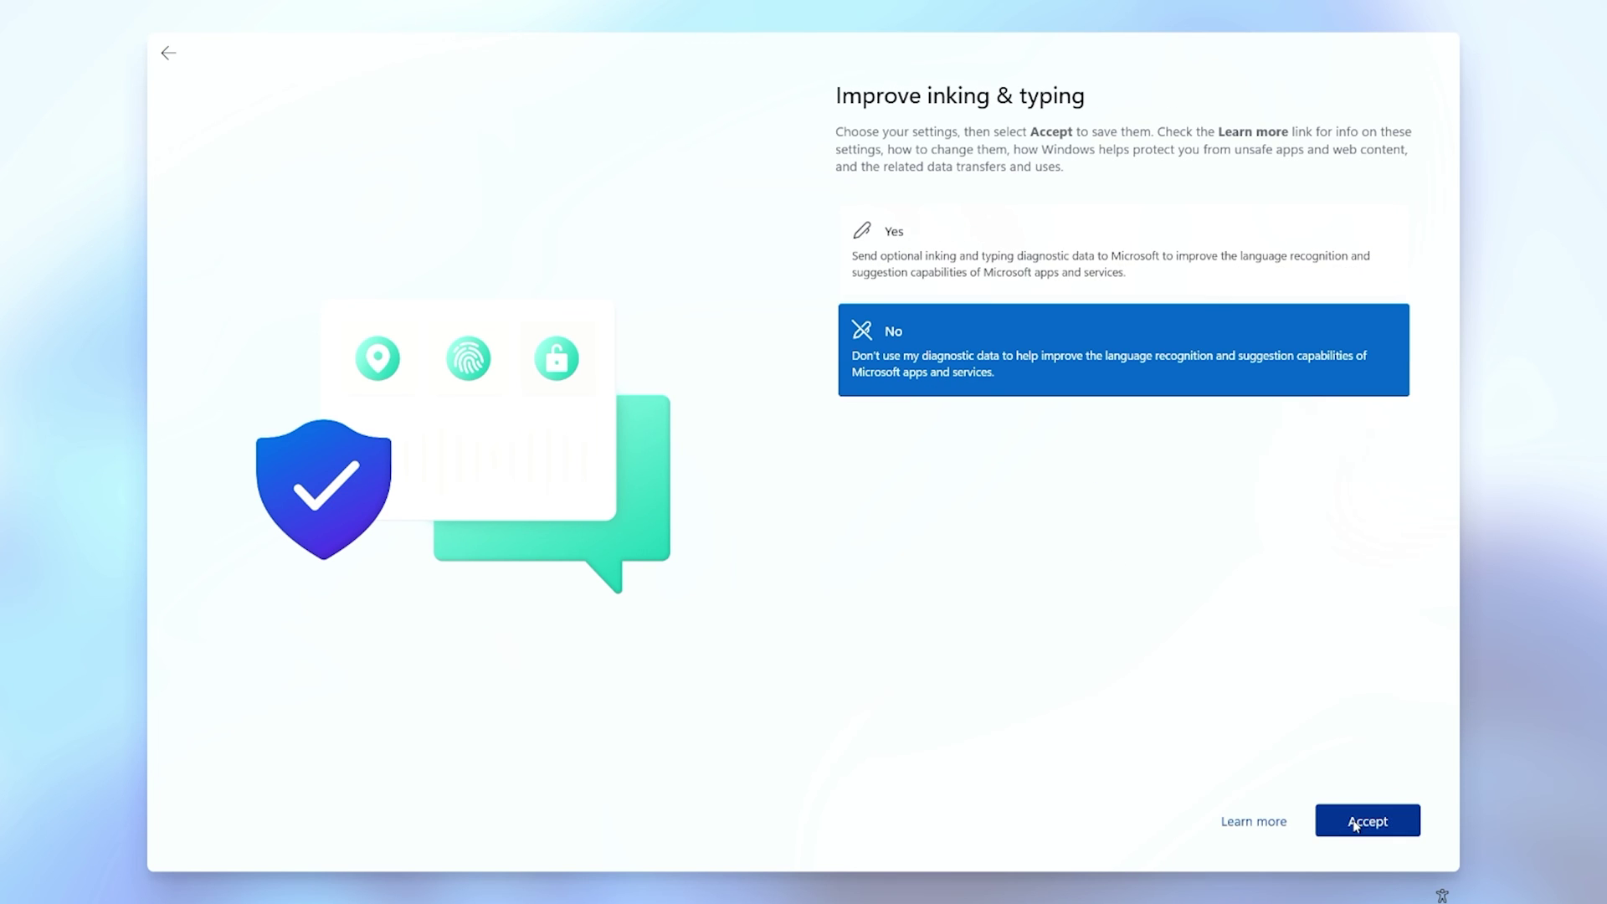
{"action": "left_click", "coordinate": [1364, 821]}
{"action": "left_click", "coordinate": [1016, 363]}
{"action": "key", "text": "Return"}
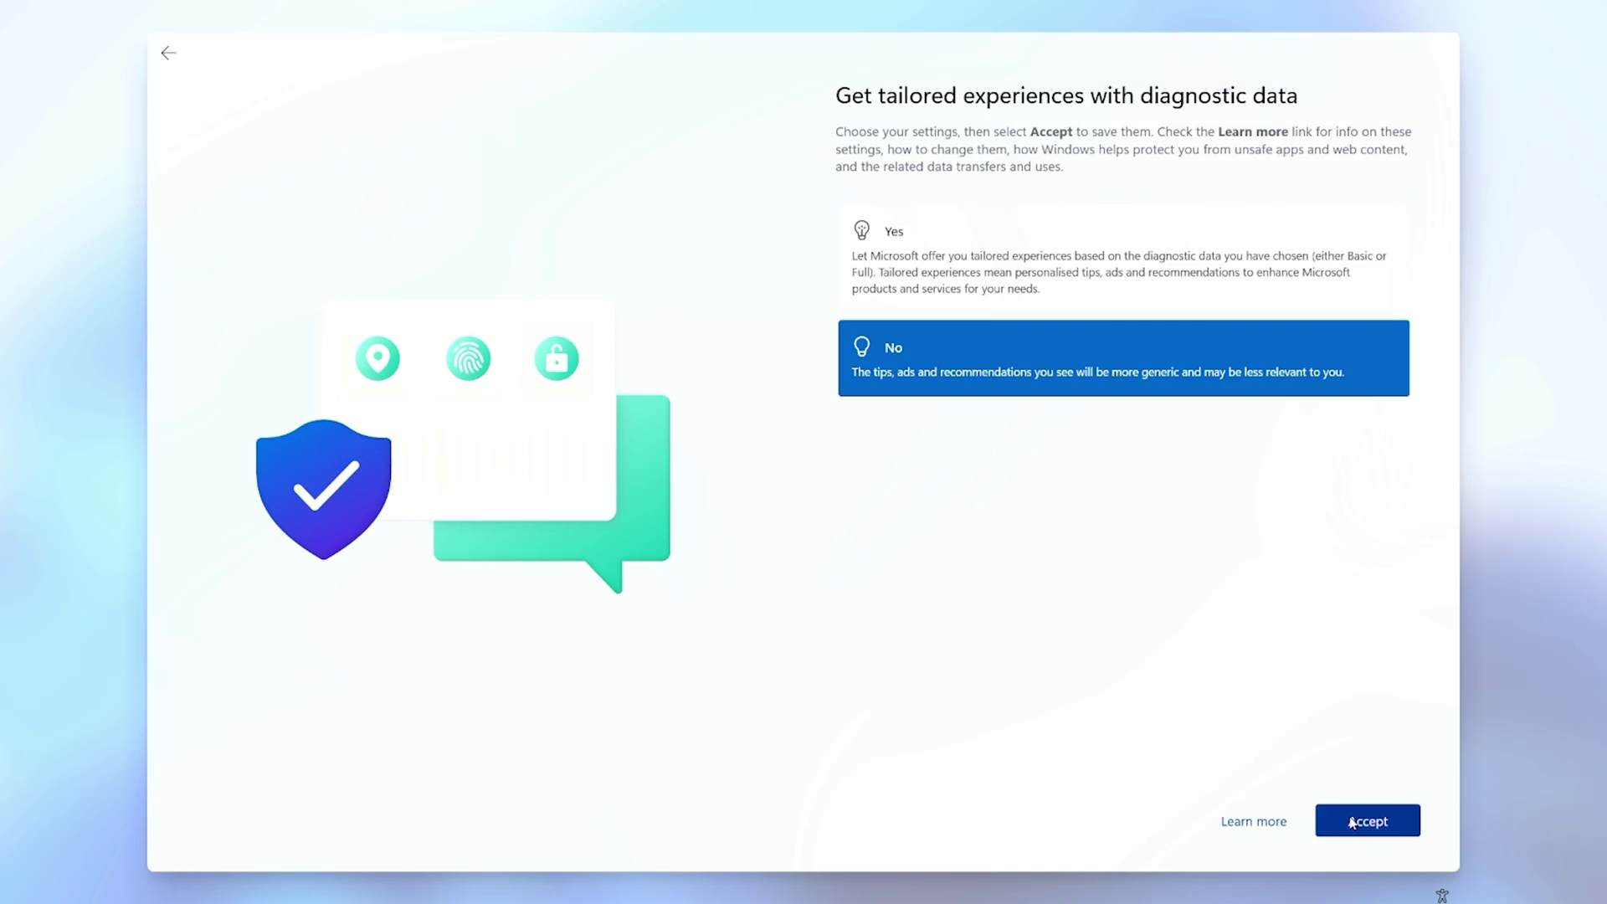